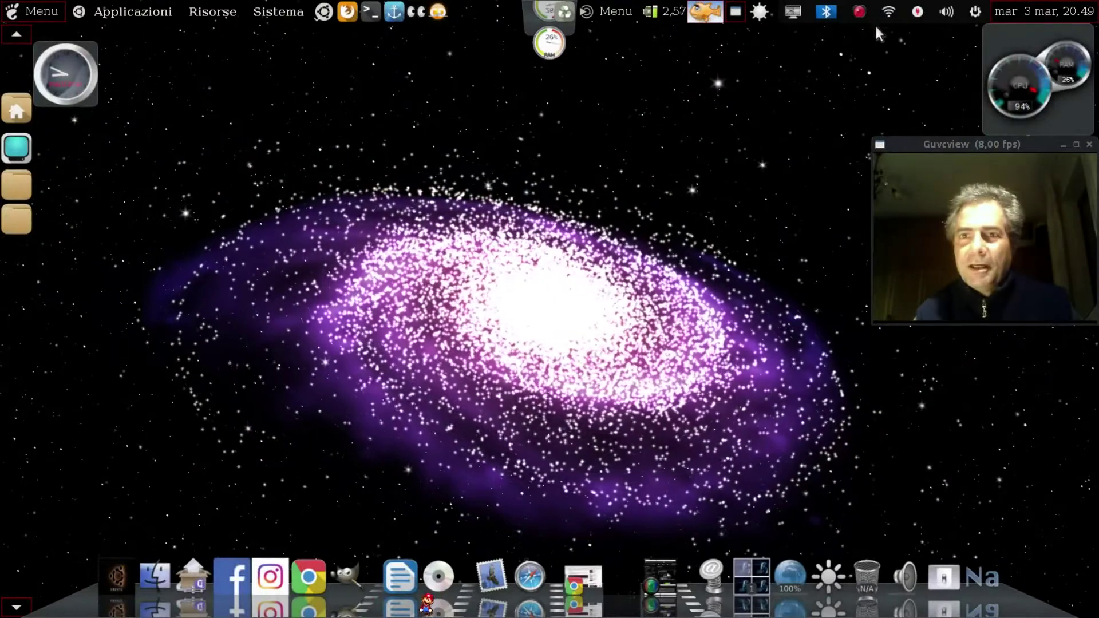
Launch GParted from Applicazioni > Strumenti di sistema and authenticate with the root password.
left_click(860, 11)
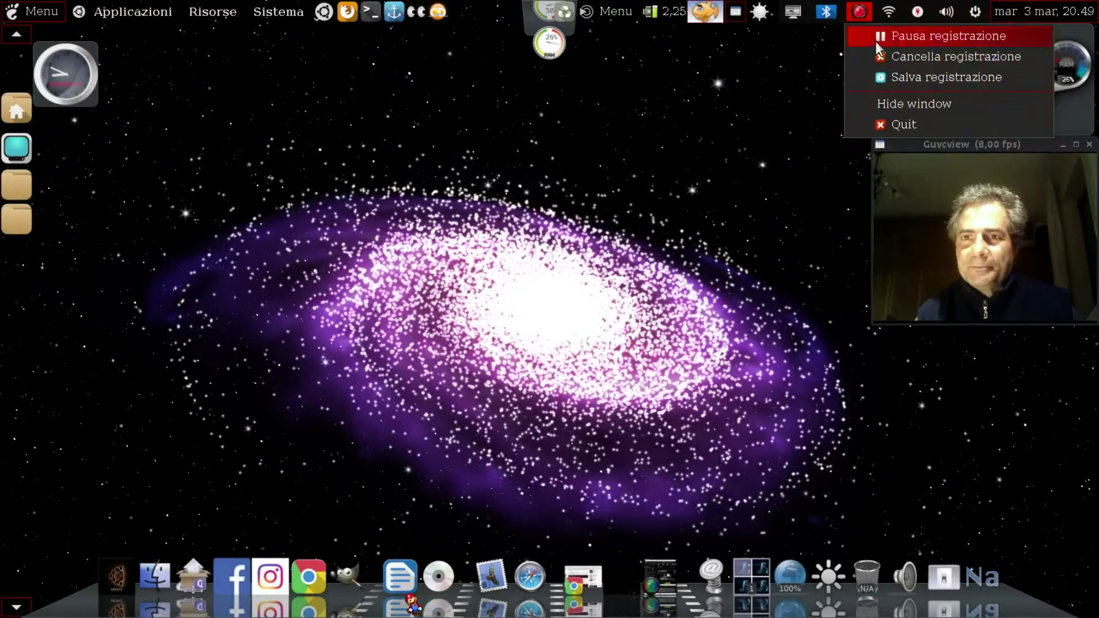
left_click(884, 36)
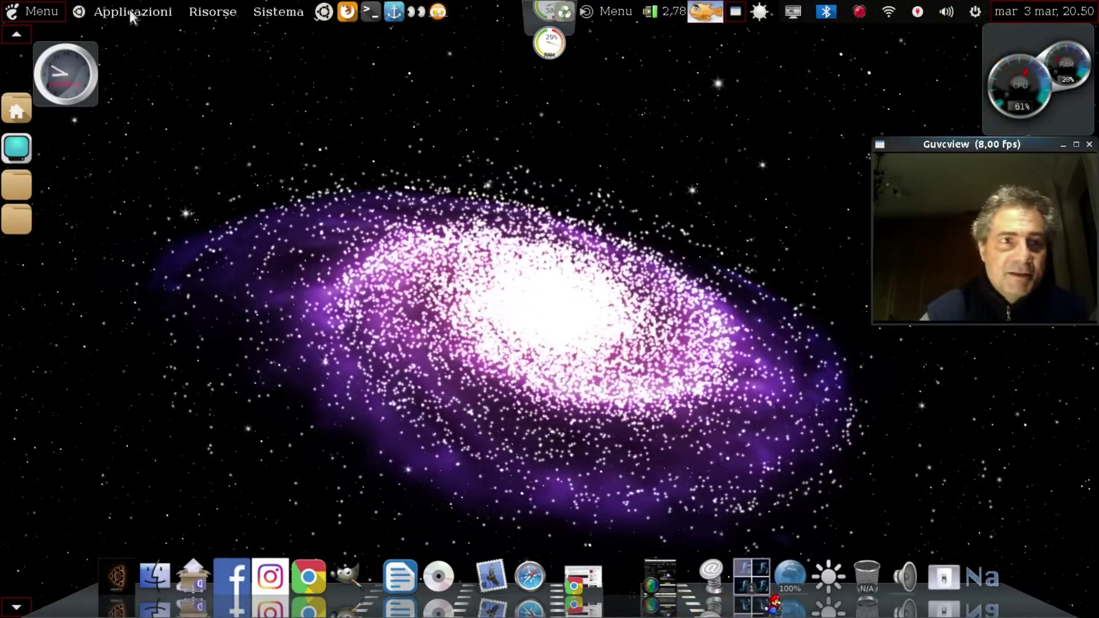
left_click(130, 9)
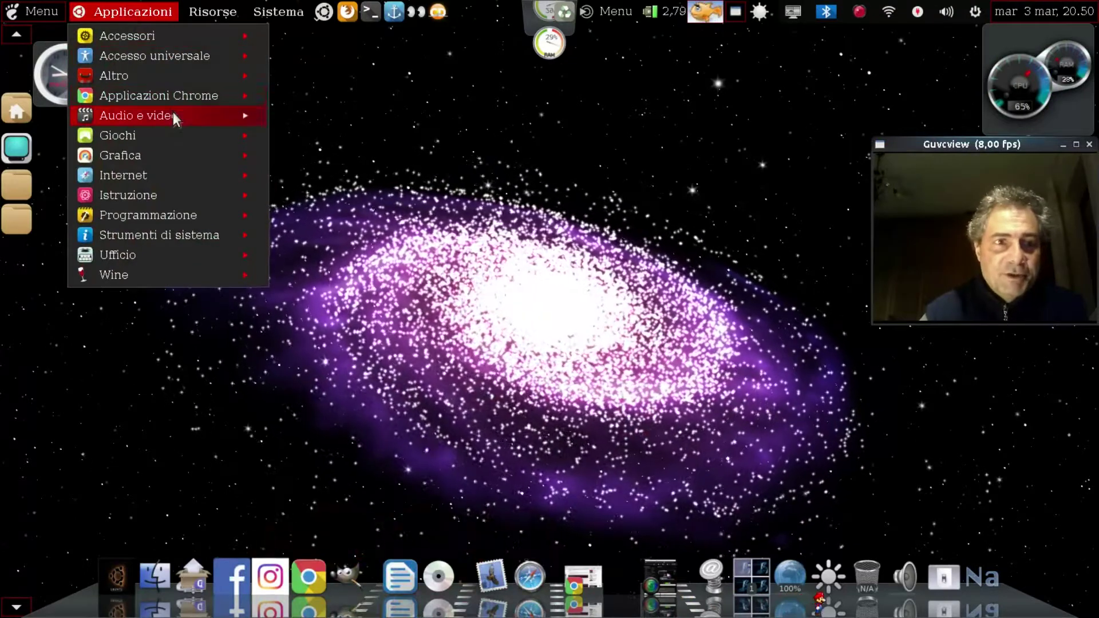
mouse_move(210, 237)
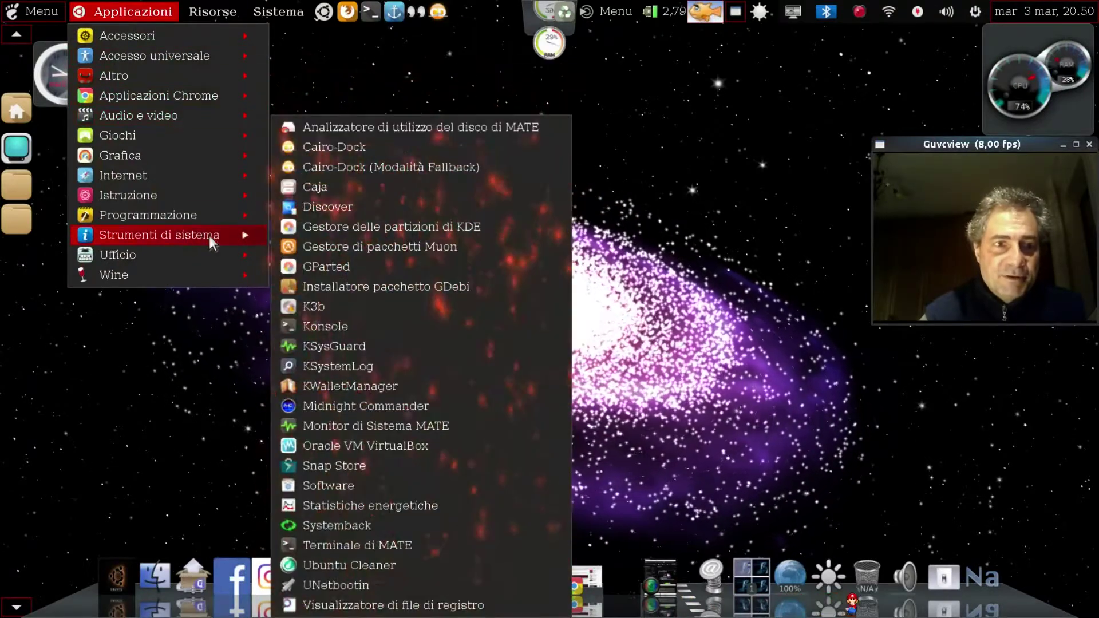
left_click(335, 267)
type("****")
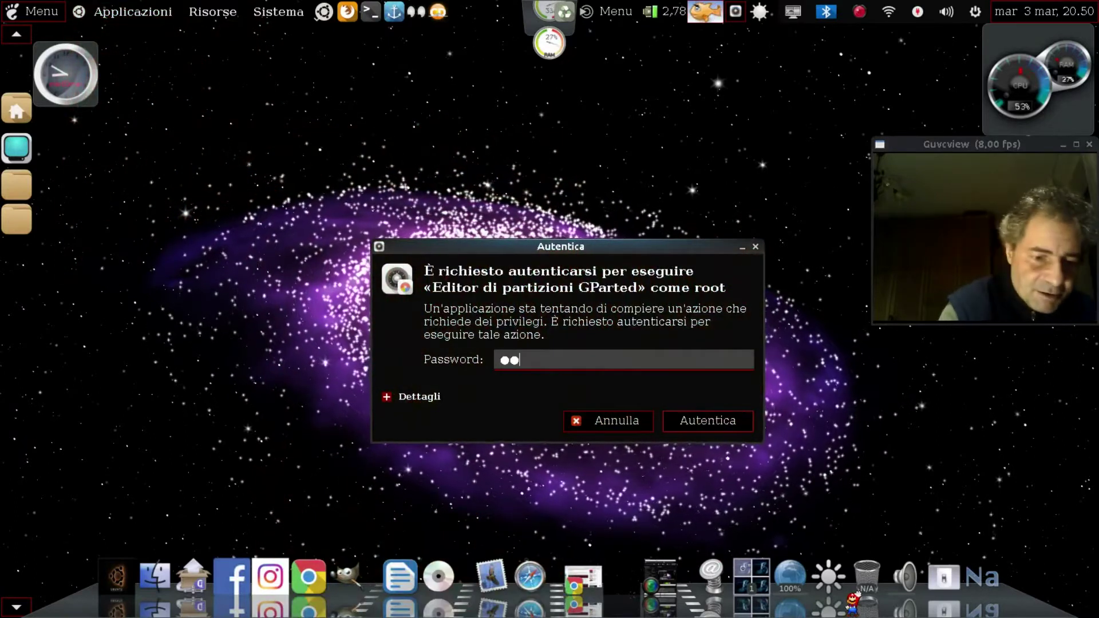
type("****")
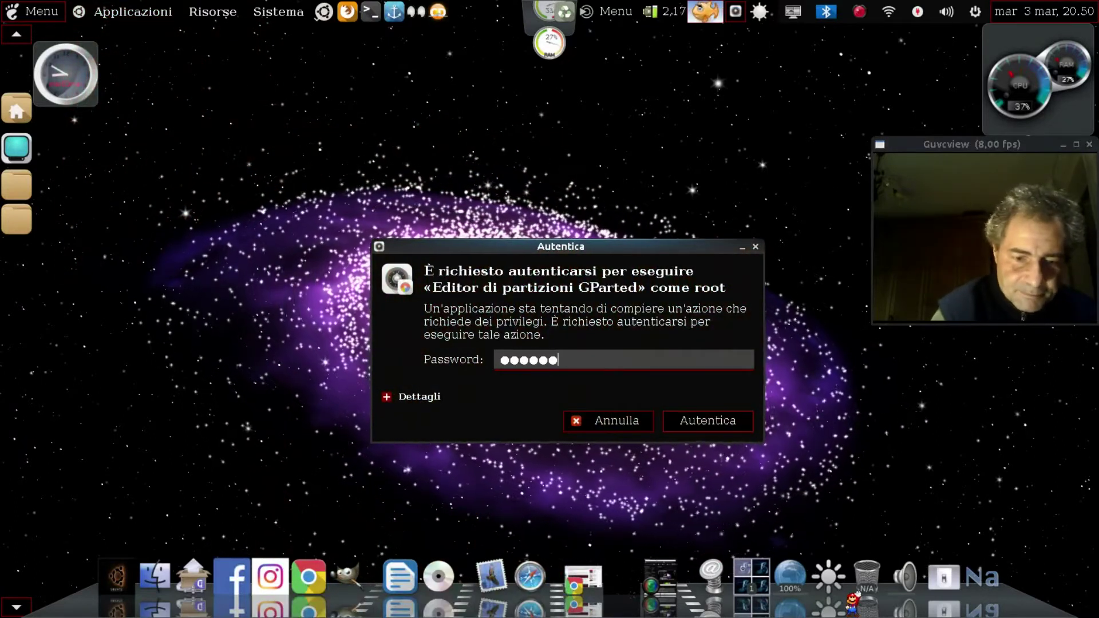
key("Return")
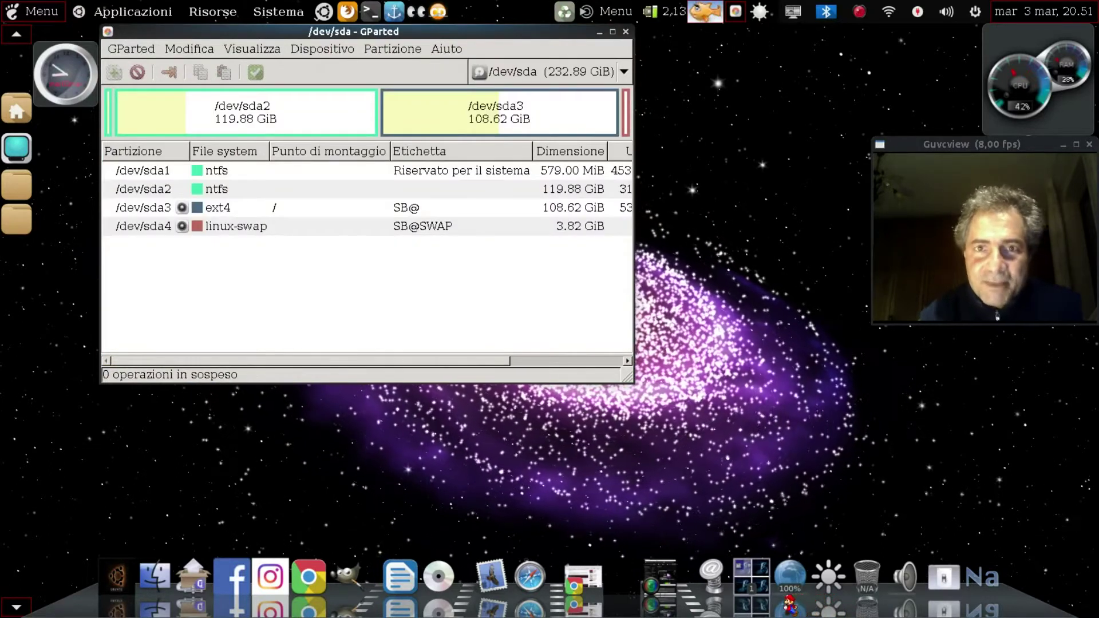
Switch GParted's device view to the /dev/sdc disk (111.79 GiB).
left_click(625, 73)
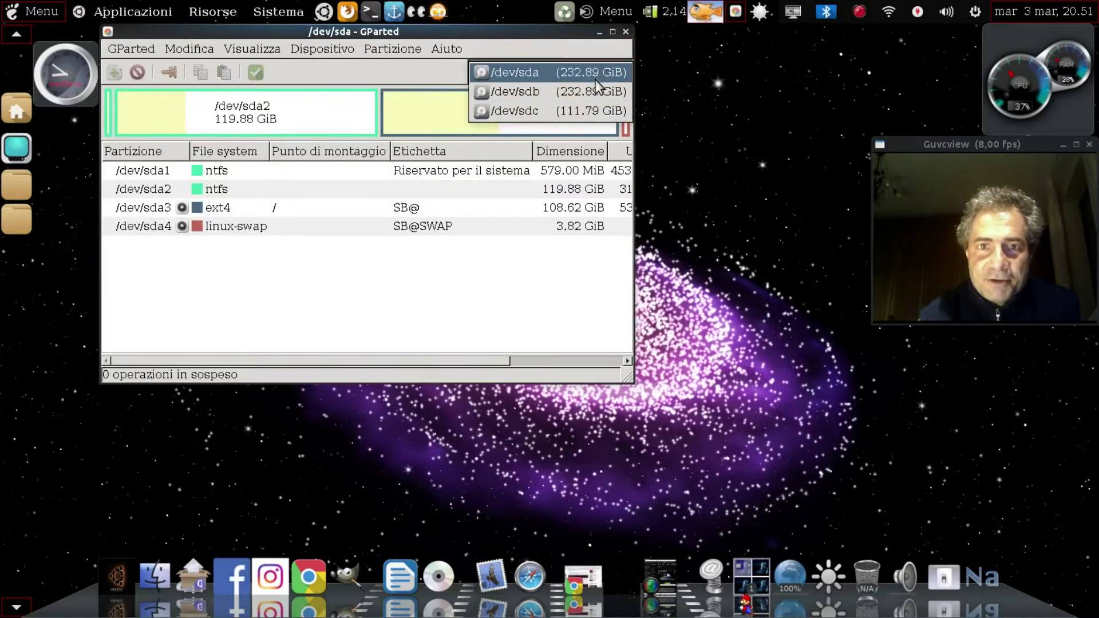
left_click(593, 110)
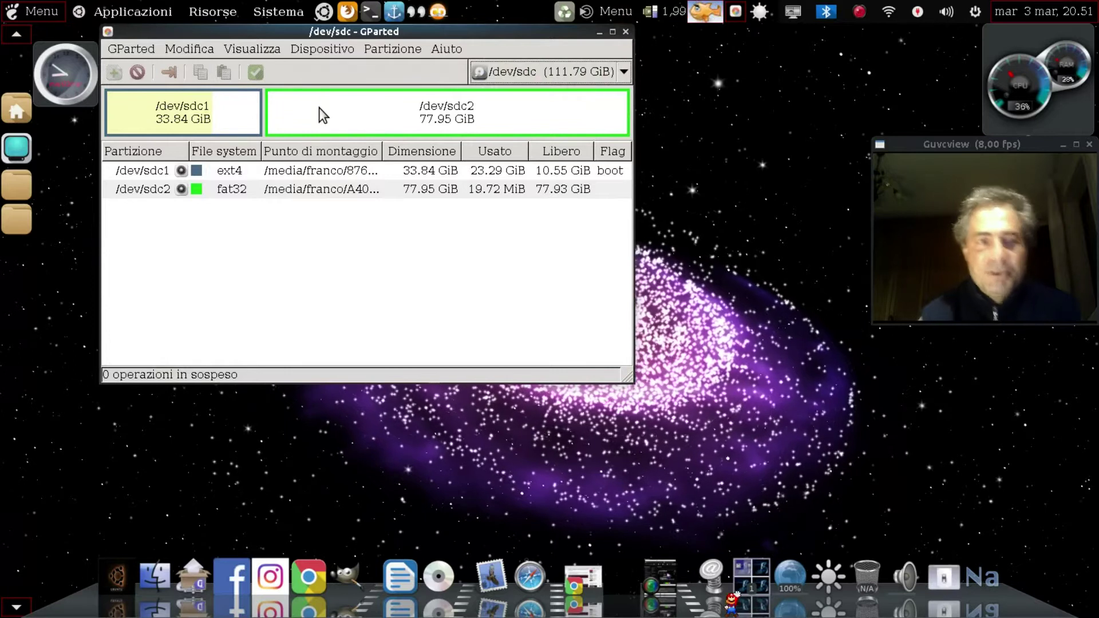
Unmount and delete the fat32 partition /dev/sdc2, then apply the change.
right_click(410, 111)
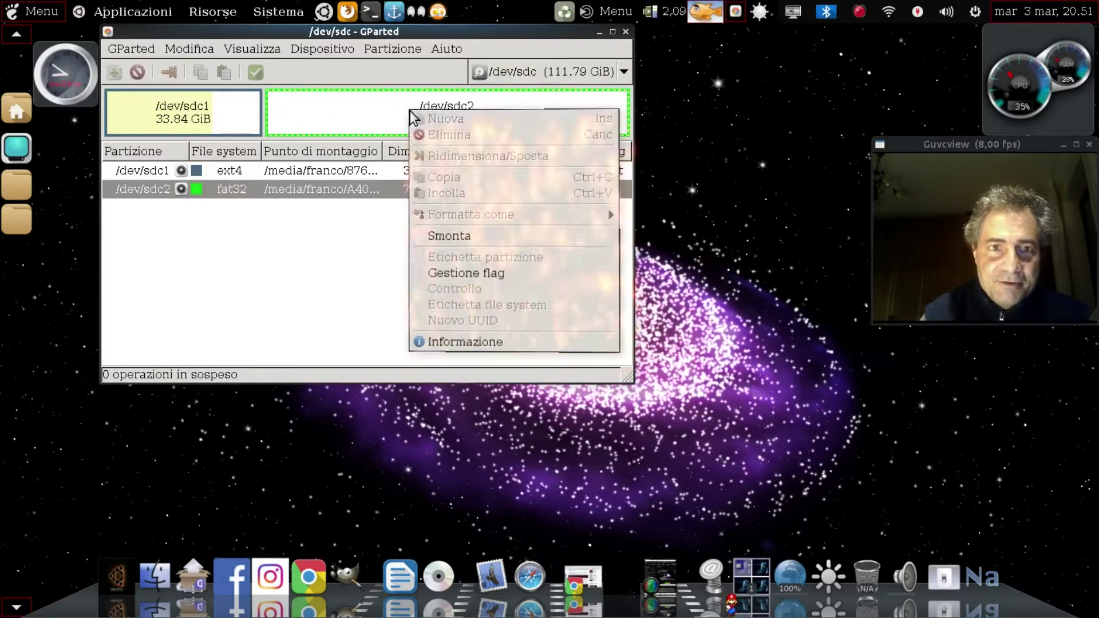
left_click(443, 232)
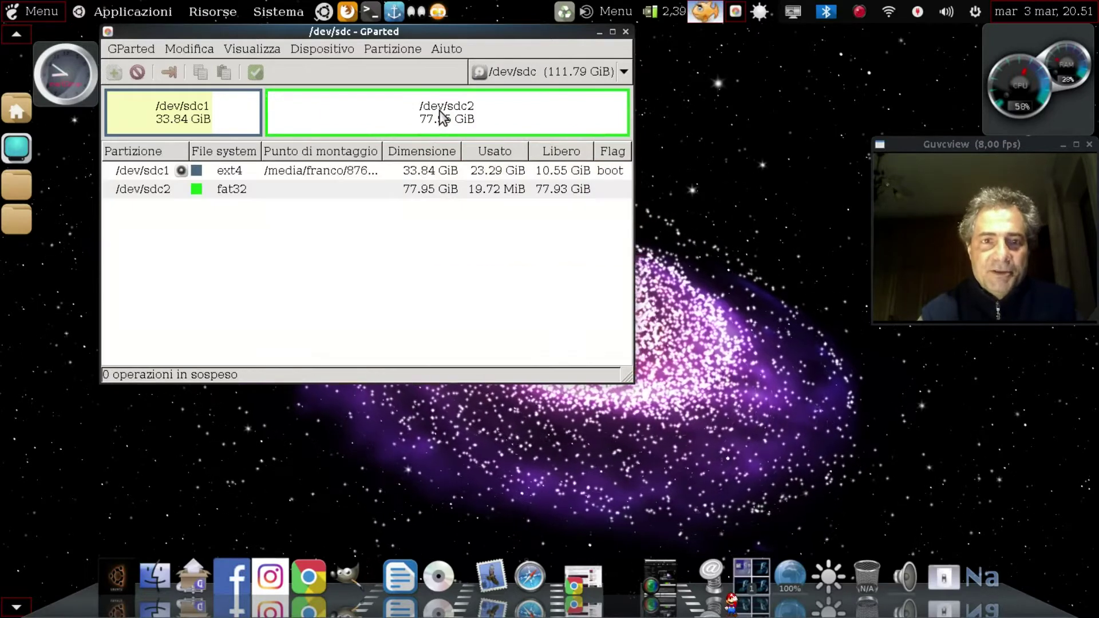
right_click(438, 111)
left_click(466, 136)
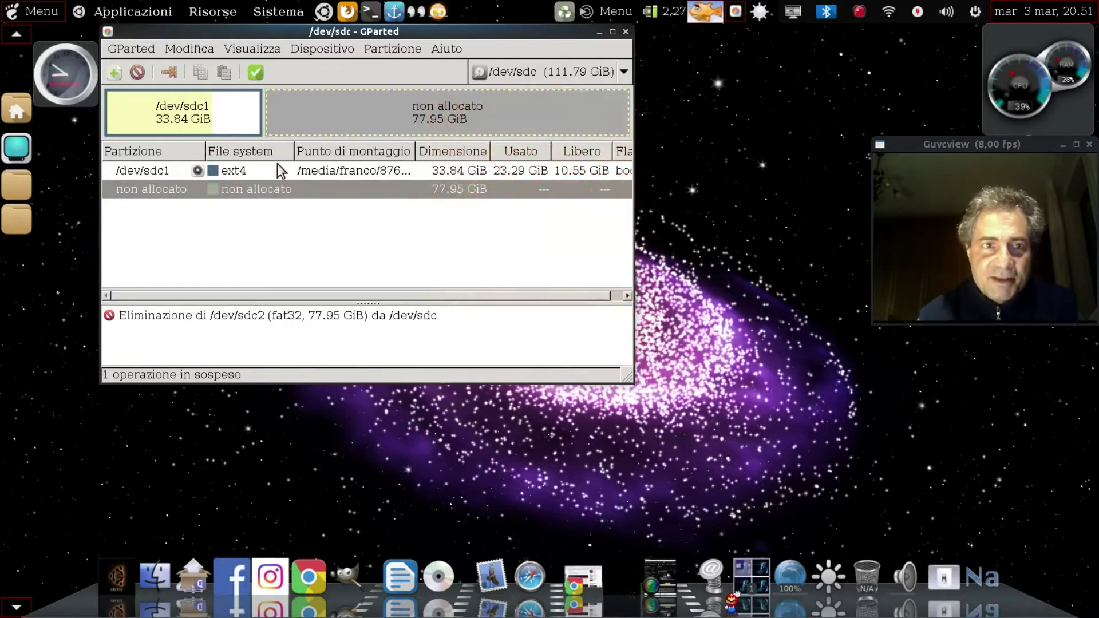
left_click(255, 73)
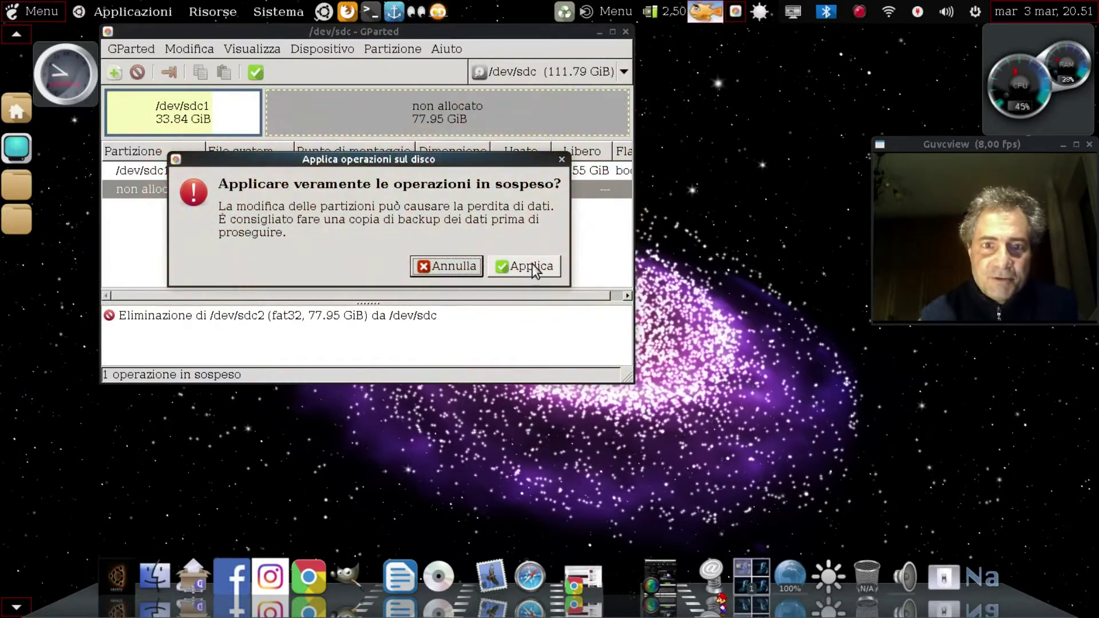
left_click(531, 265)
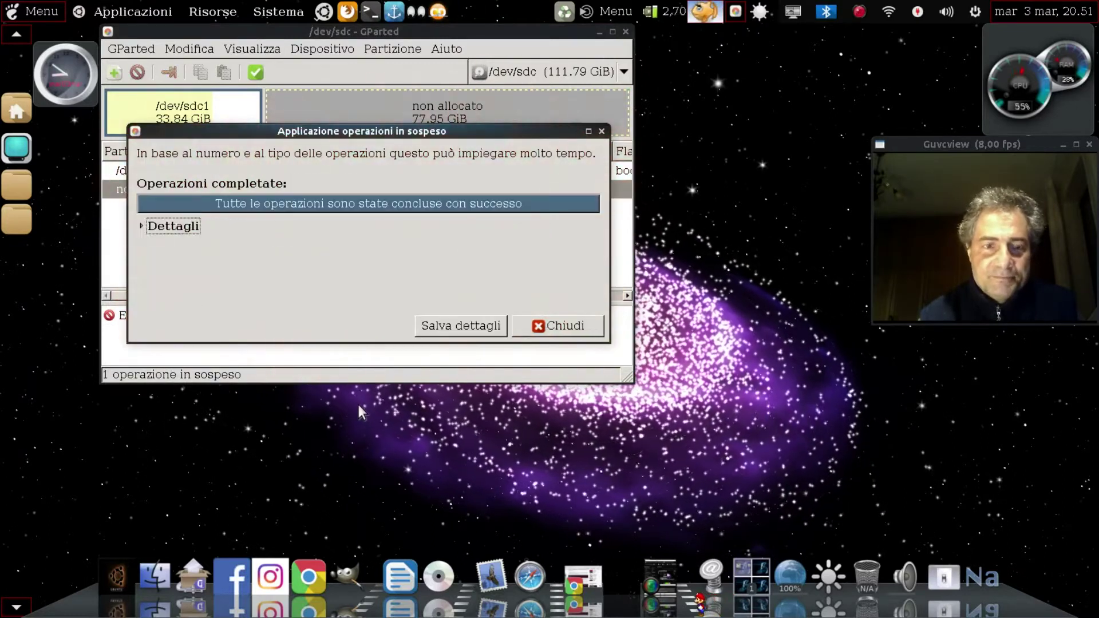
left_click(544, 326)
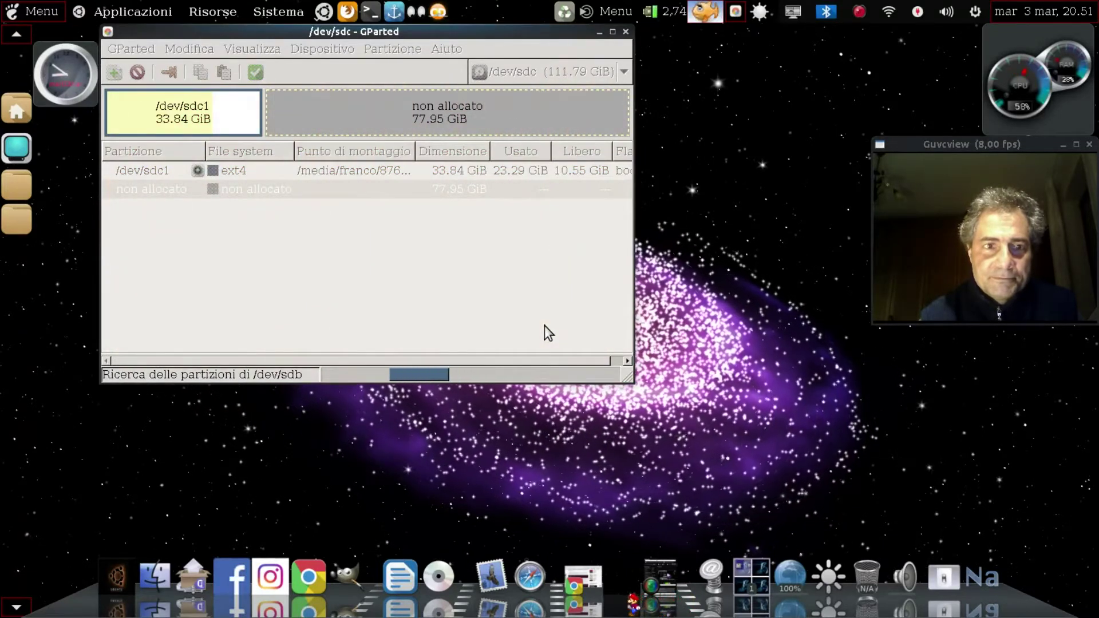
Create an ext4 partition filling the 77.95 GiB unallocated space on /dev/sdc and apply it.
right_click(397, 108)
left_click(420, 115)
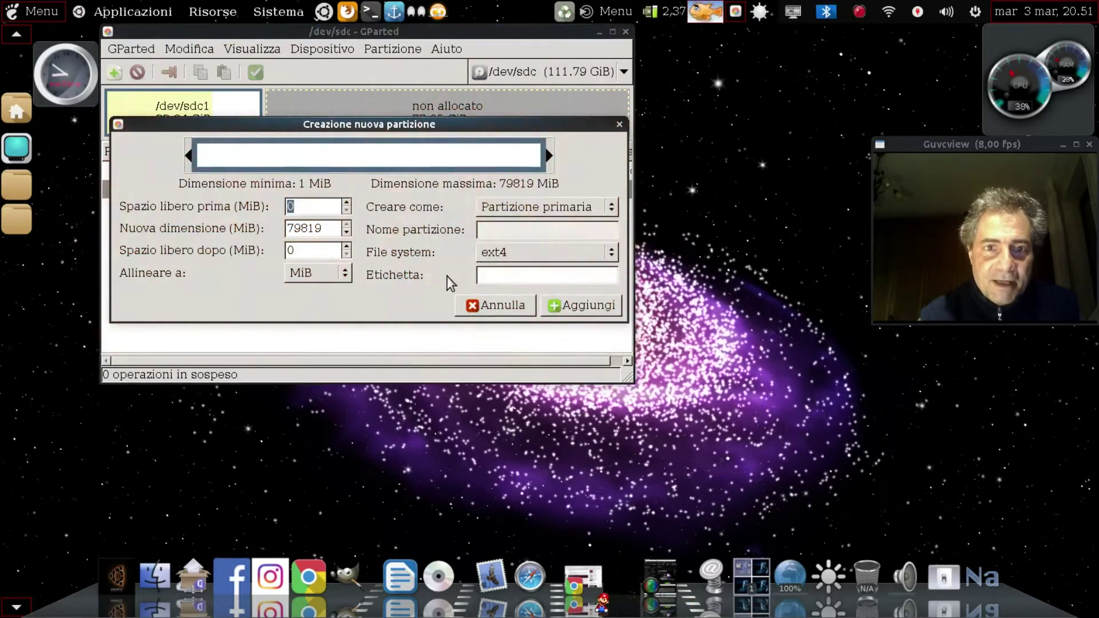
left_click(611, 253)
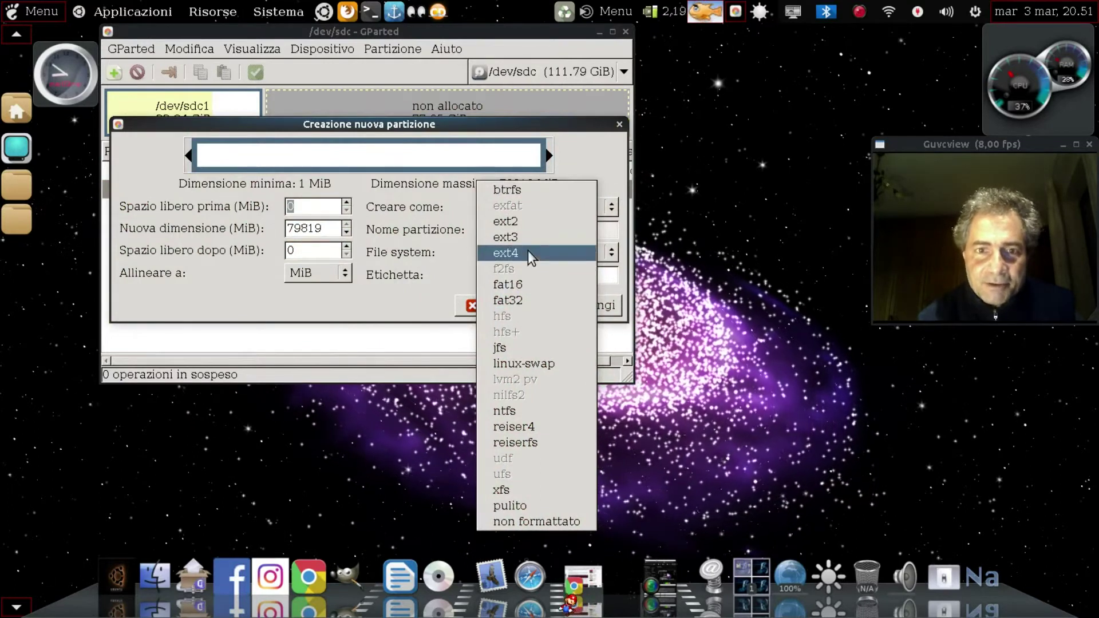
left_click(573, 253)
left_click(581, 305)
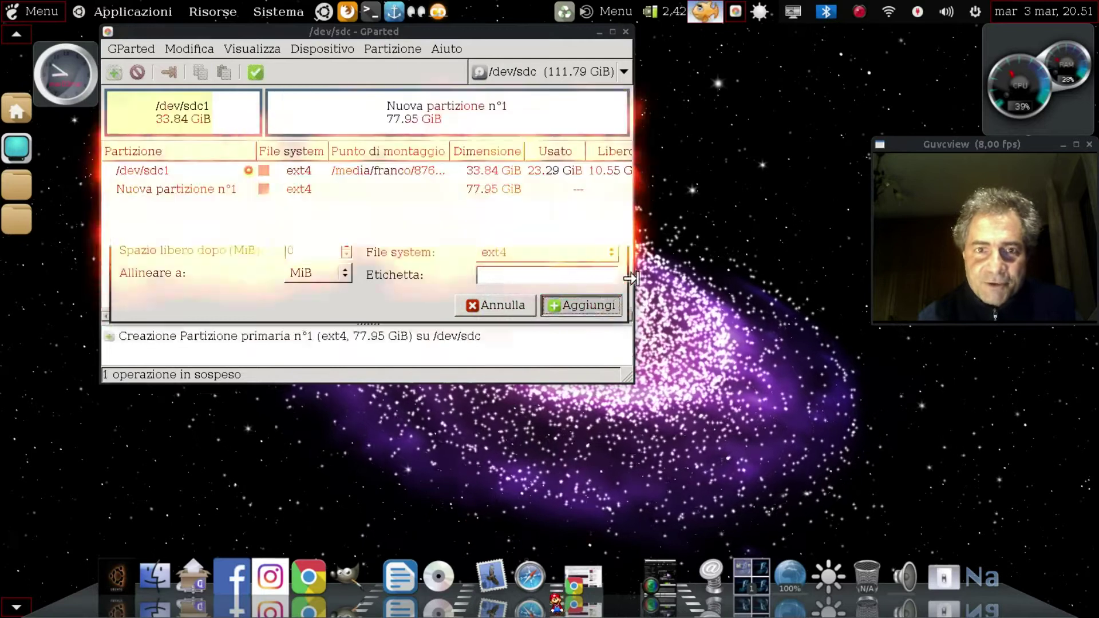
left_click(252, 74)
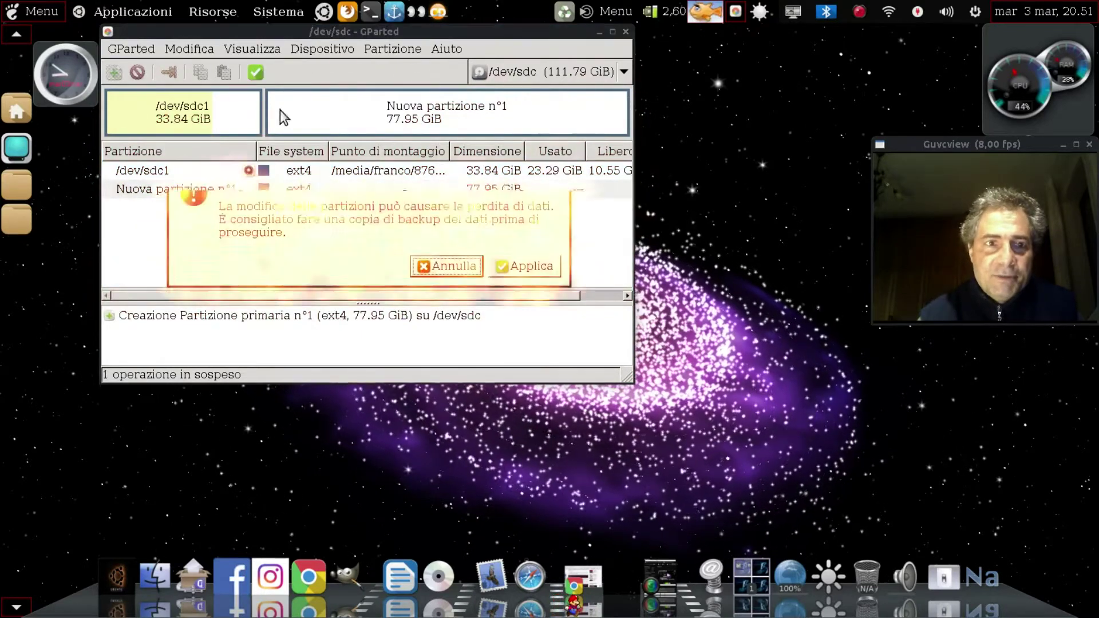
left_click(526, 266)
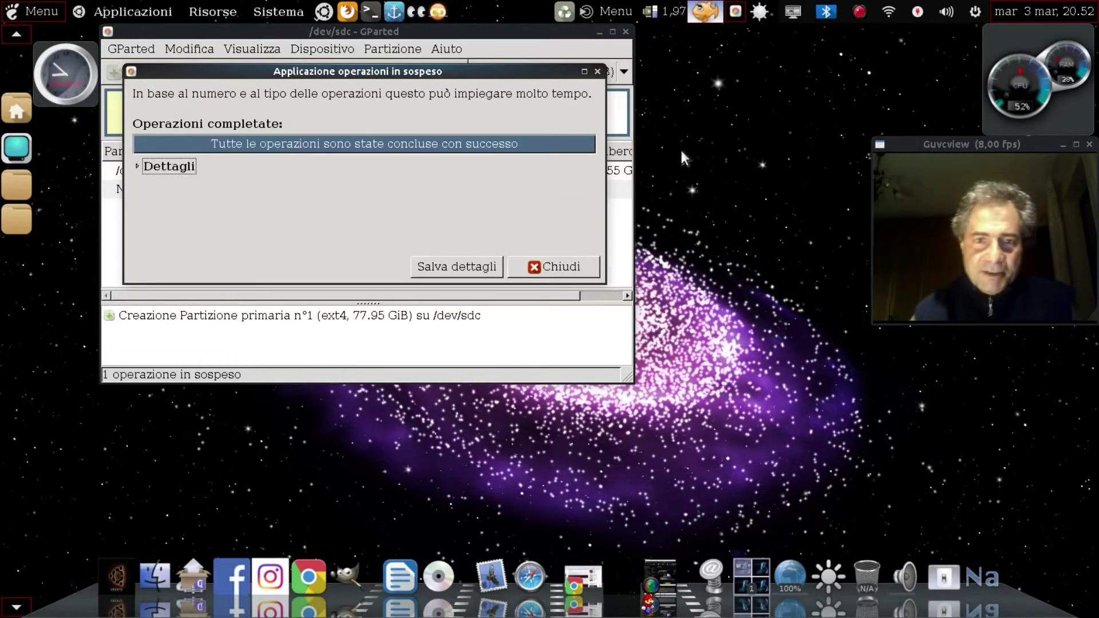
left_click(554, 274)
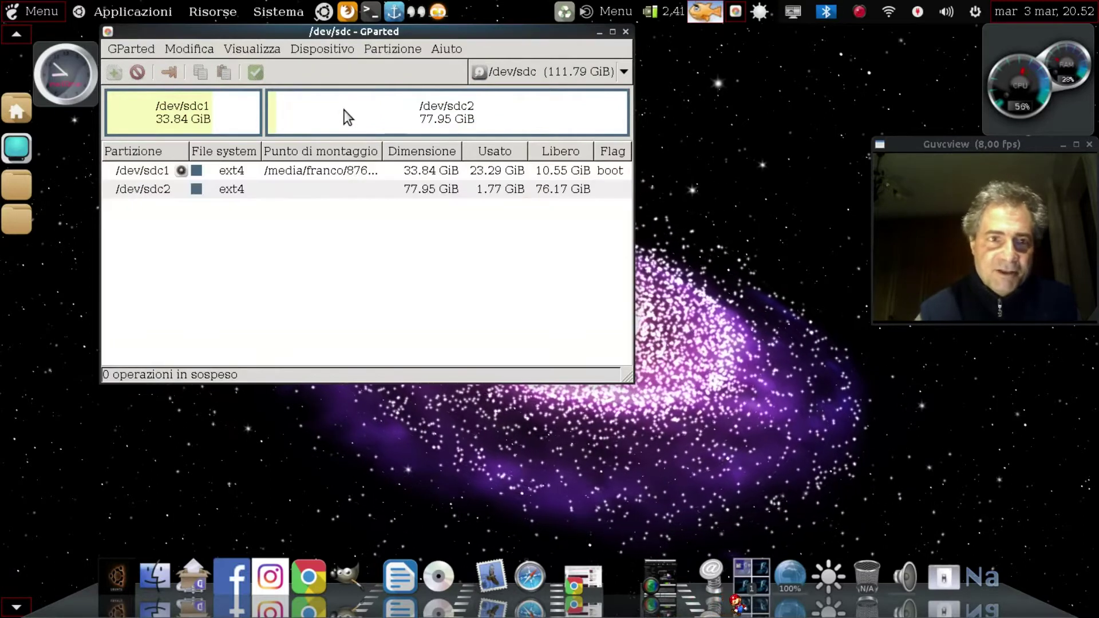
Resize /dev/sdc2 down to 74.99 GiB, freeing 3033 MiB after it, and apply.
right_click(483, 111)
left_click(531, 157)
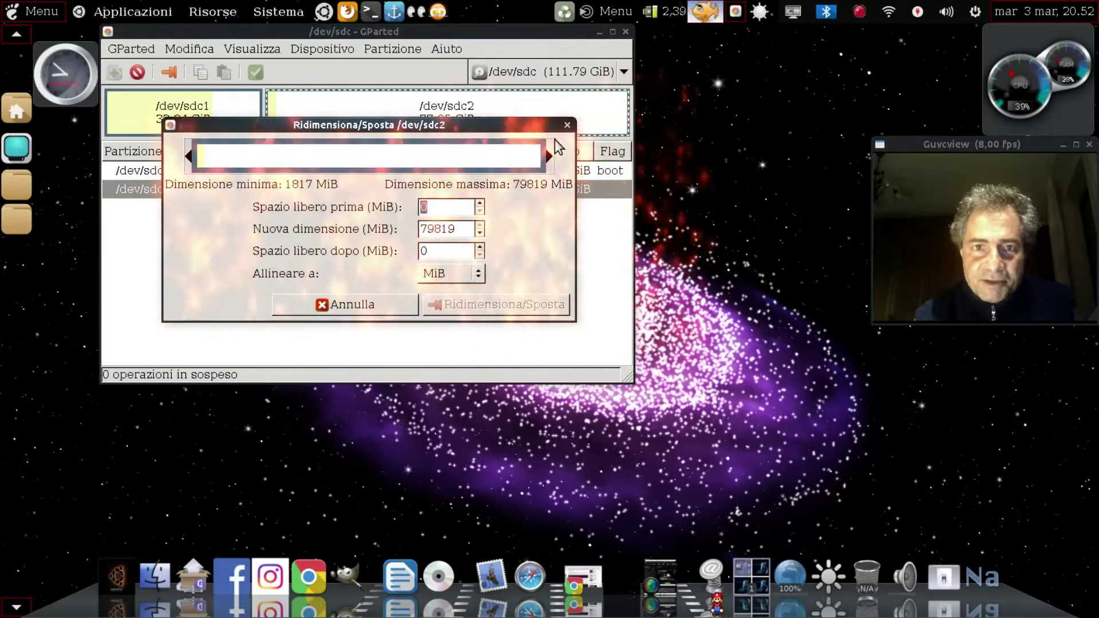
left_click_drag(546, 154, 534, 153)
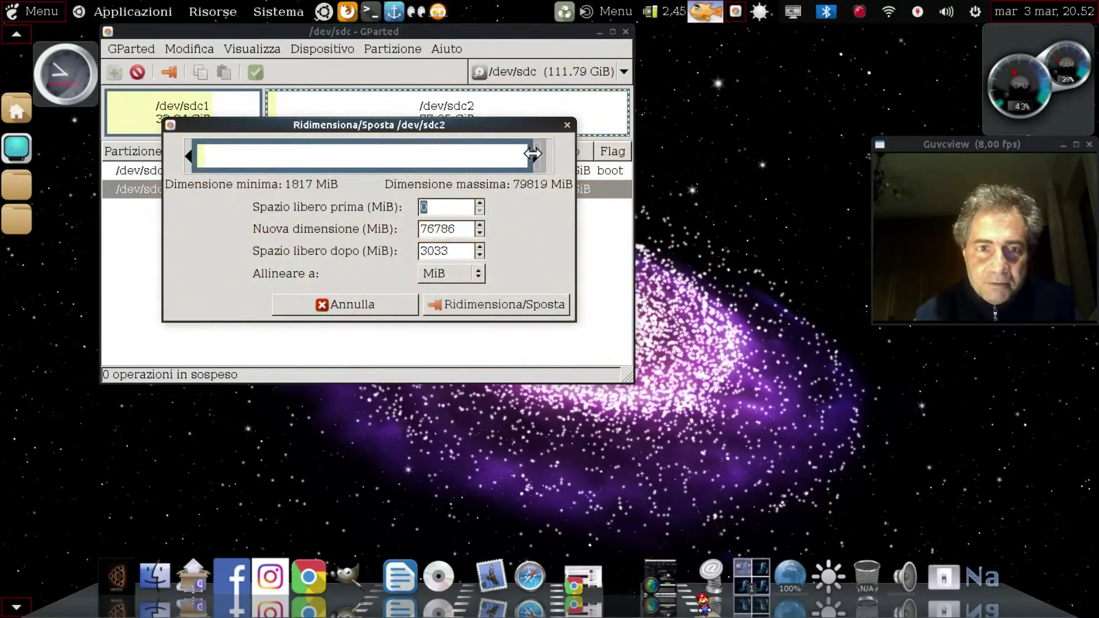
left_click(497, 305)
left_click(253, 72)
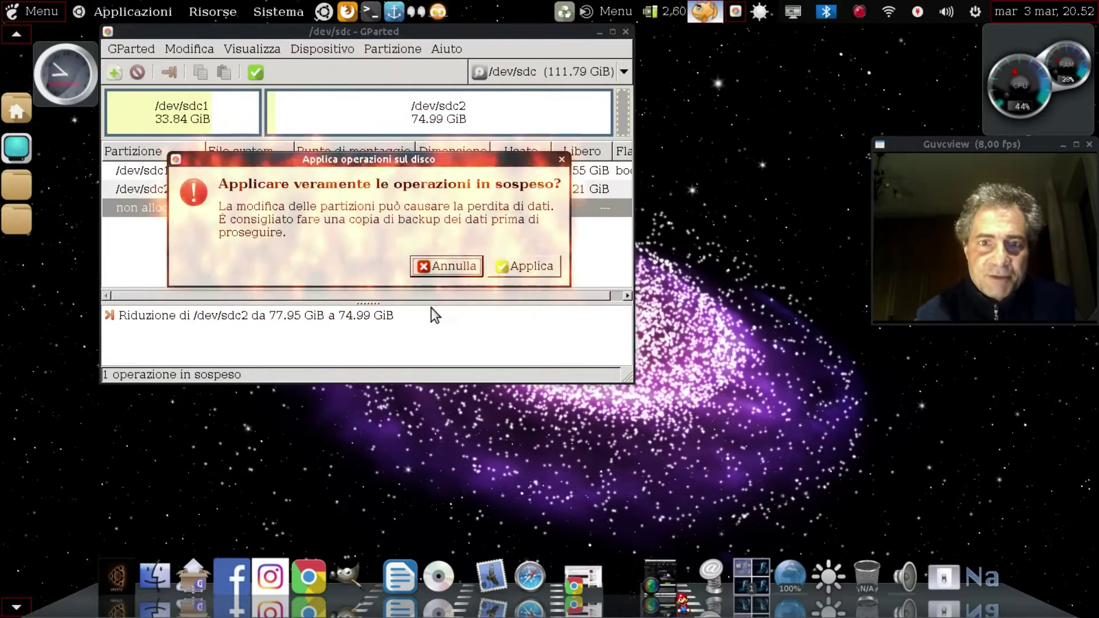
left_click(527, 265)
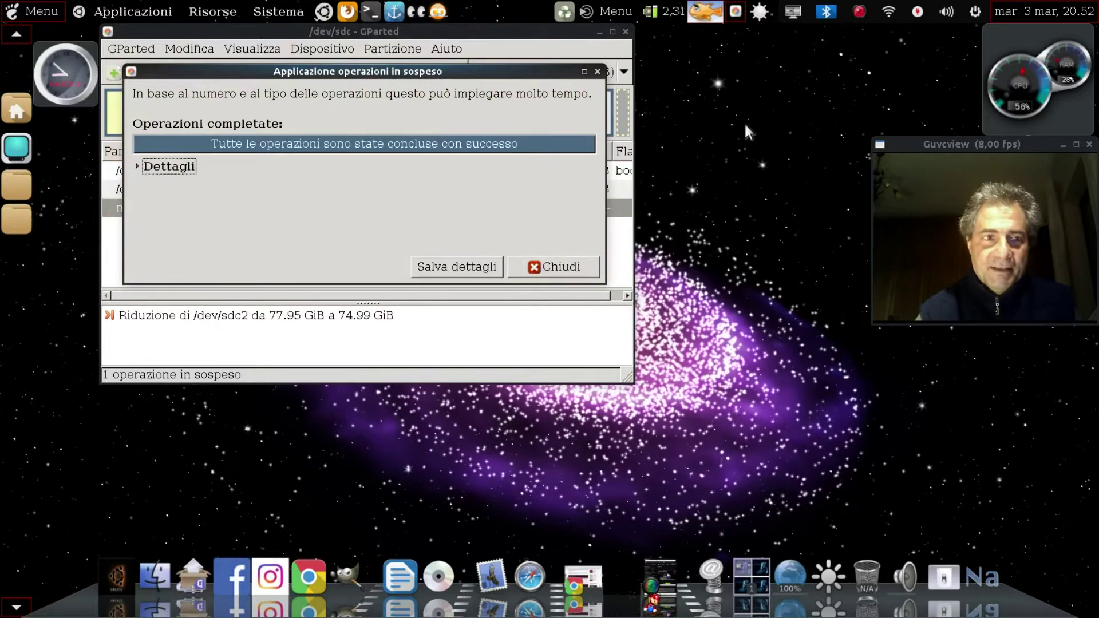
left_click(553, 267)
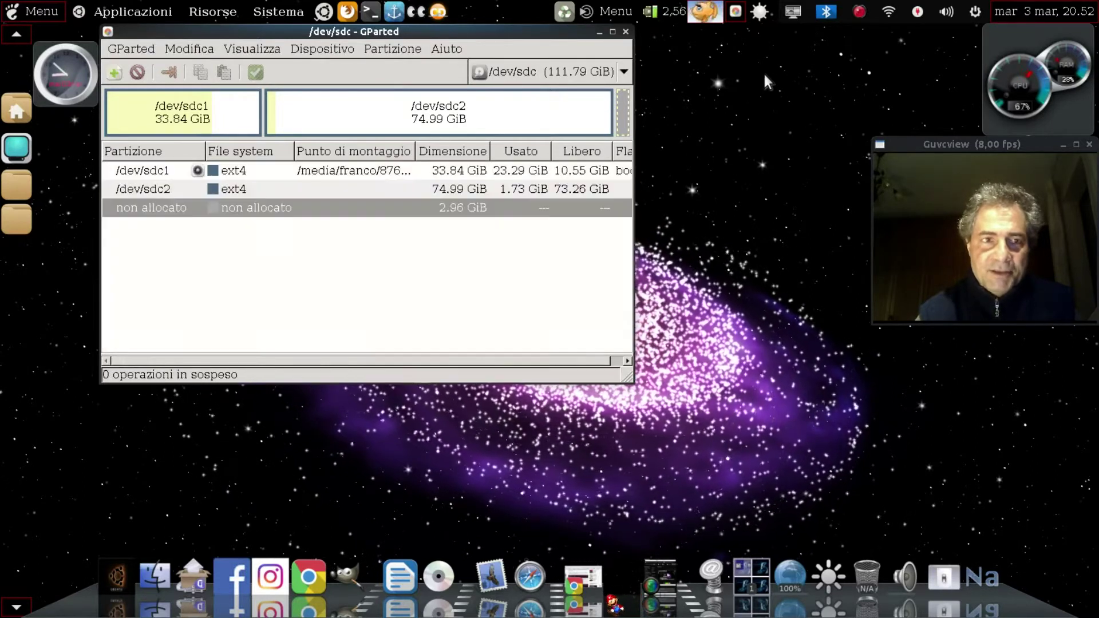
Create a primary 2.96 GiB linux-swap partition /dev/sdc3 in the remaining space and apply it.
right_click(622, 118)
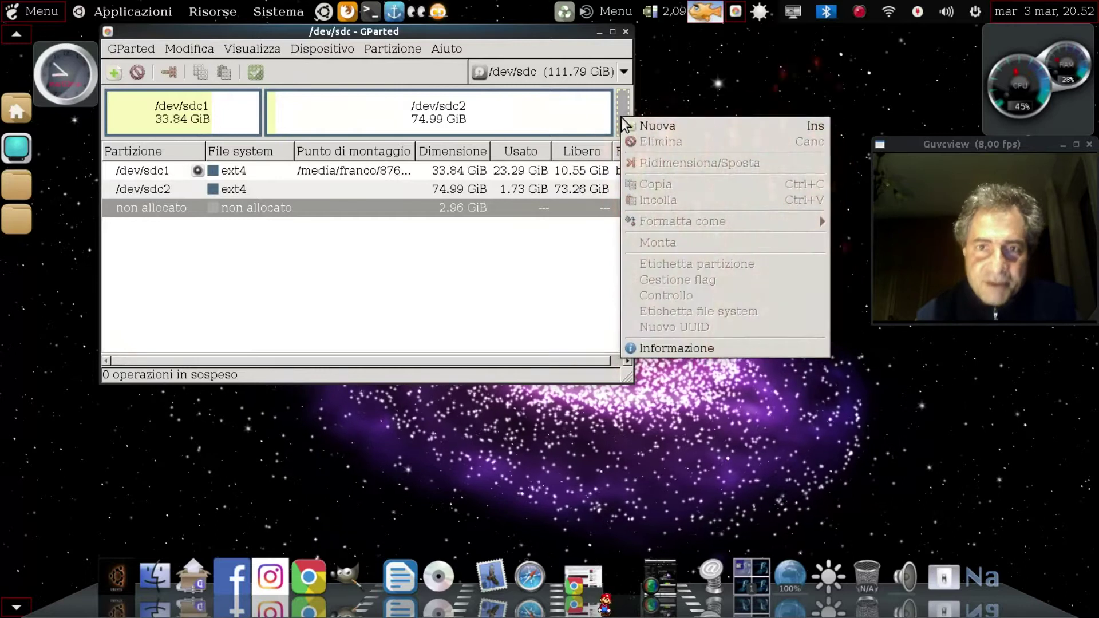
left_click(650, 123)
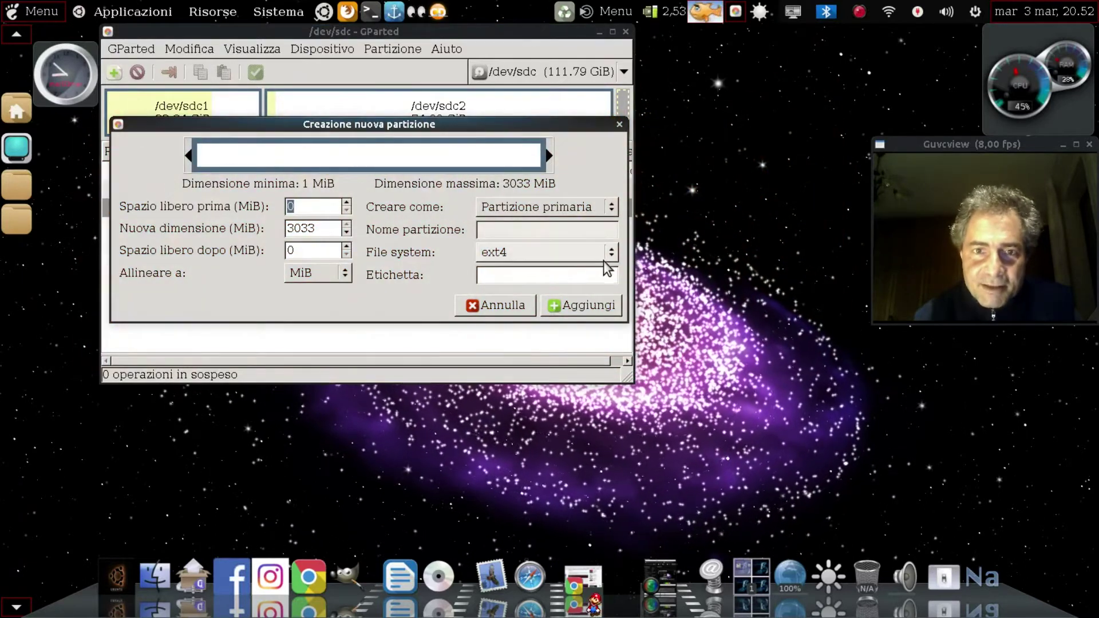
left_click(611, 210)
left_click(612, 210)
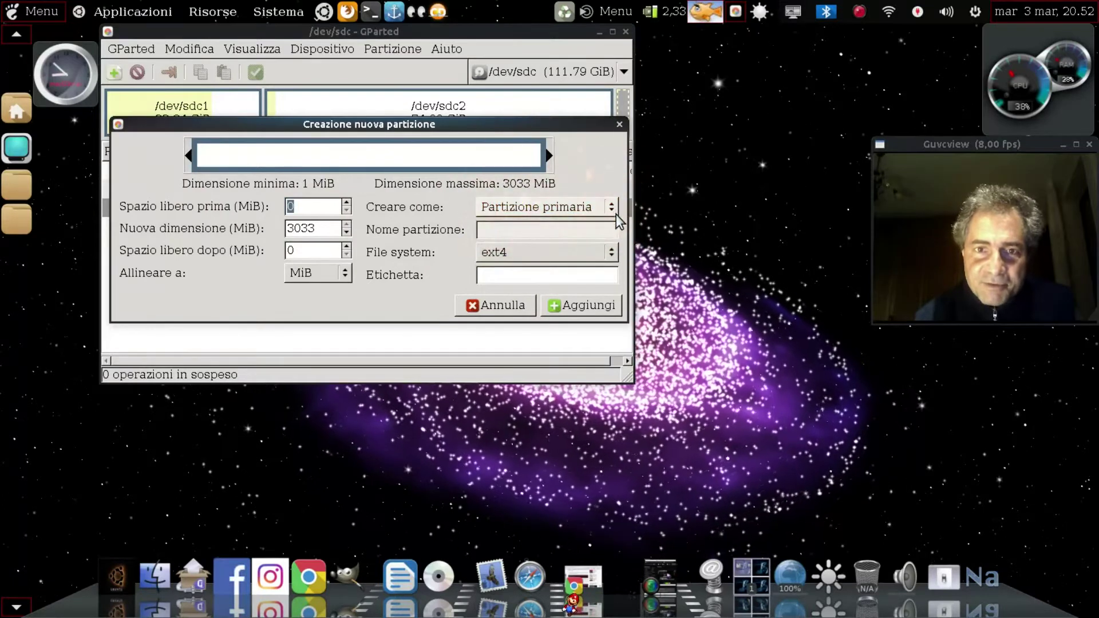
left_click(612, 255)
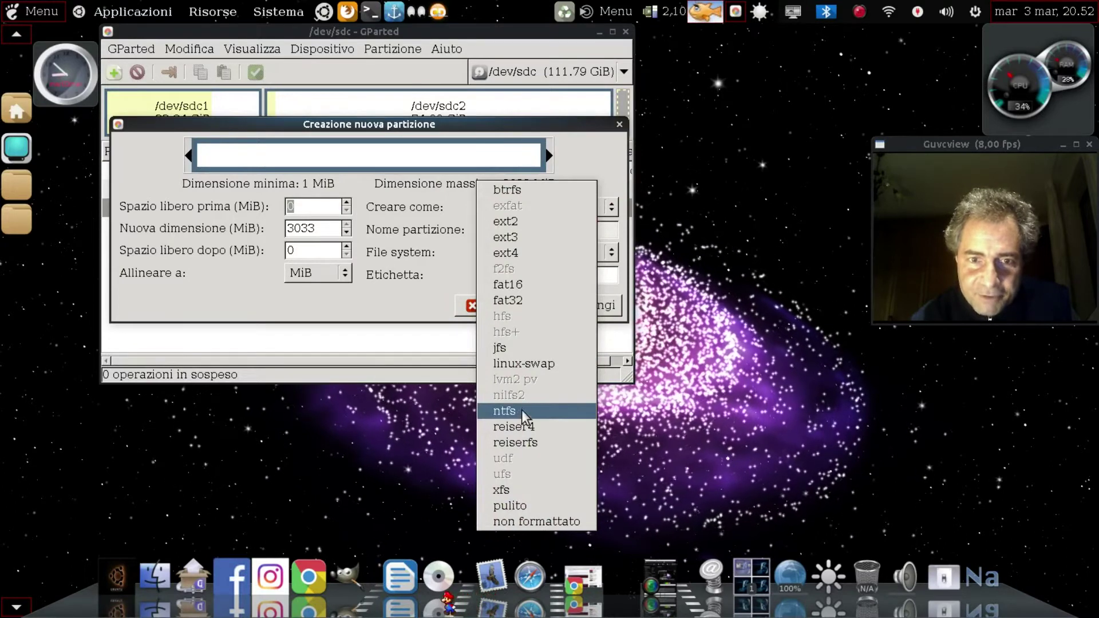
left_click(541, 366)
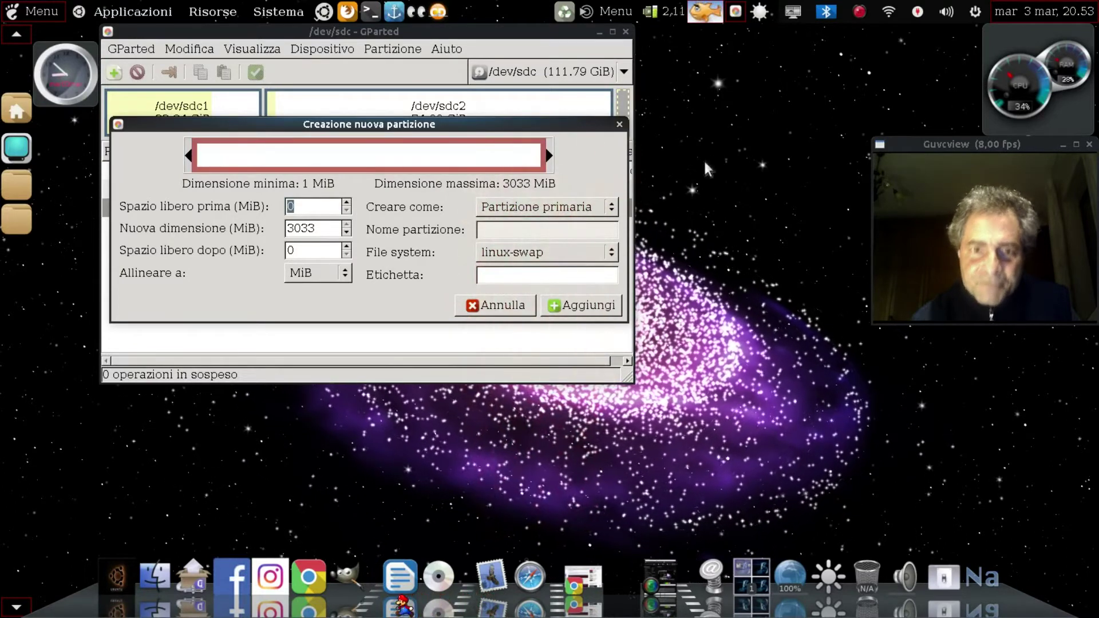
left_click(581, 305)
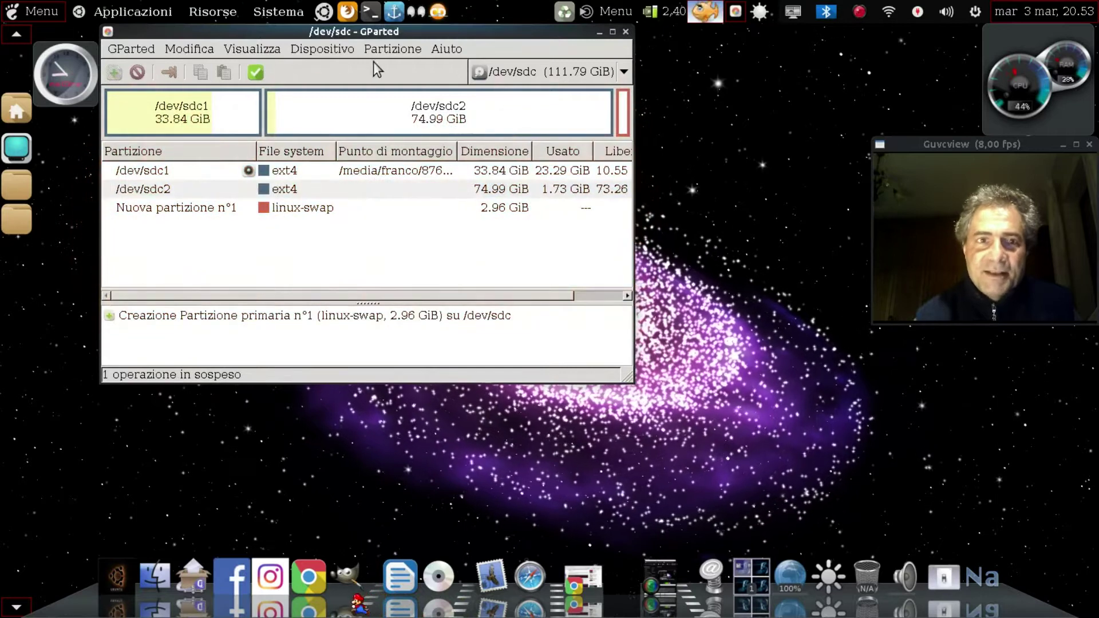
left_click(255, 71)
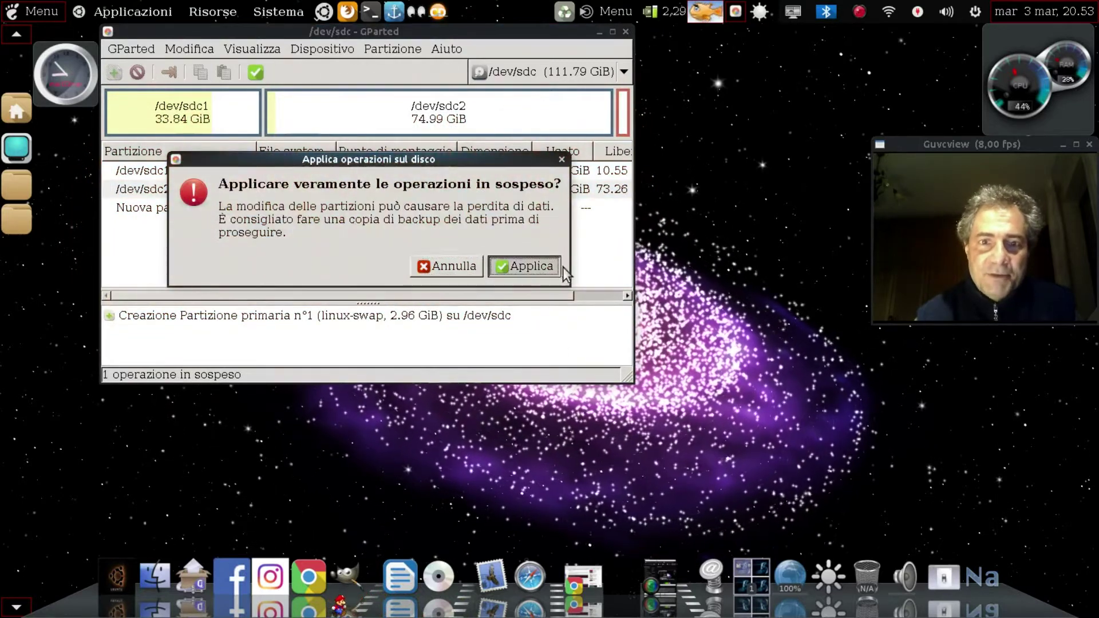
left_click(531, 267)
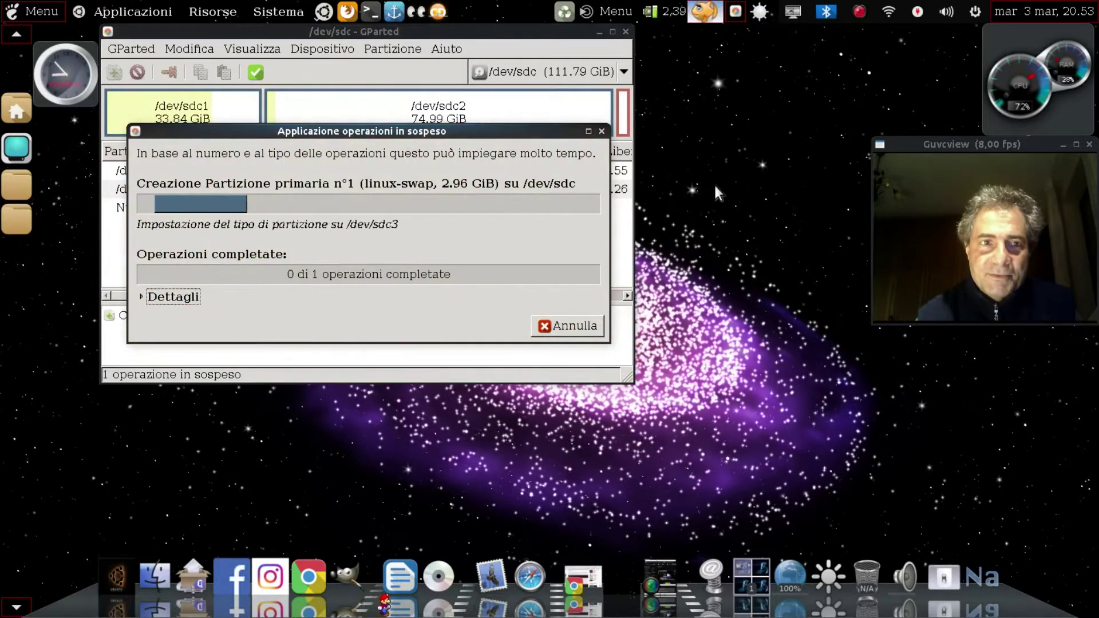
left_click(565, 330)
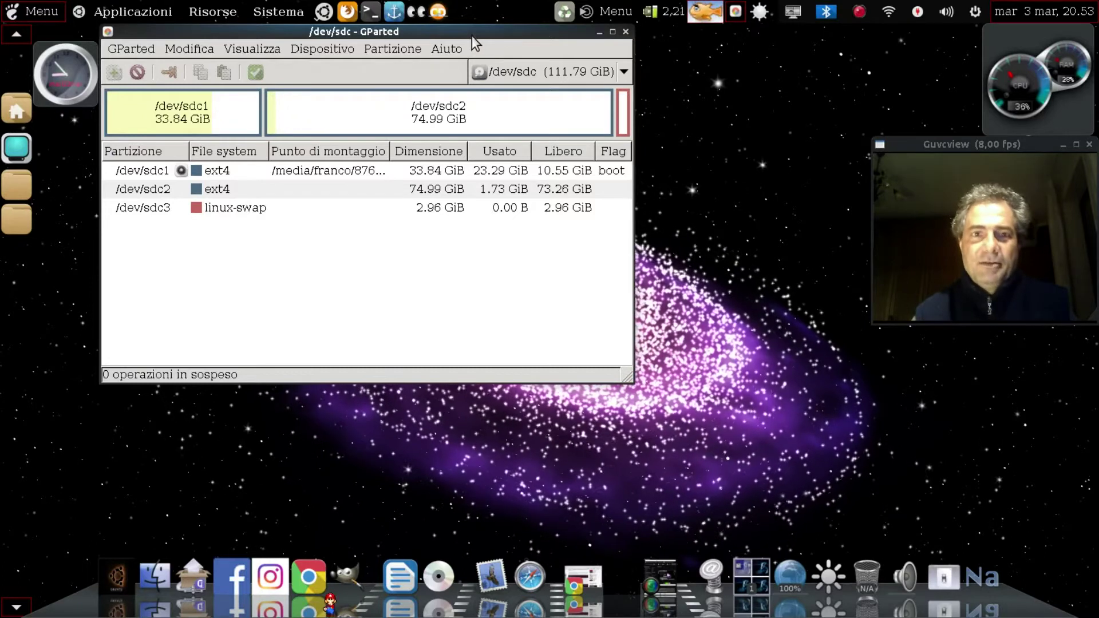
Nudge the GParted window left and preview all workspaces, returning to workspace 1.
key("ctrl+alt+KP_4")
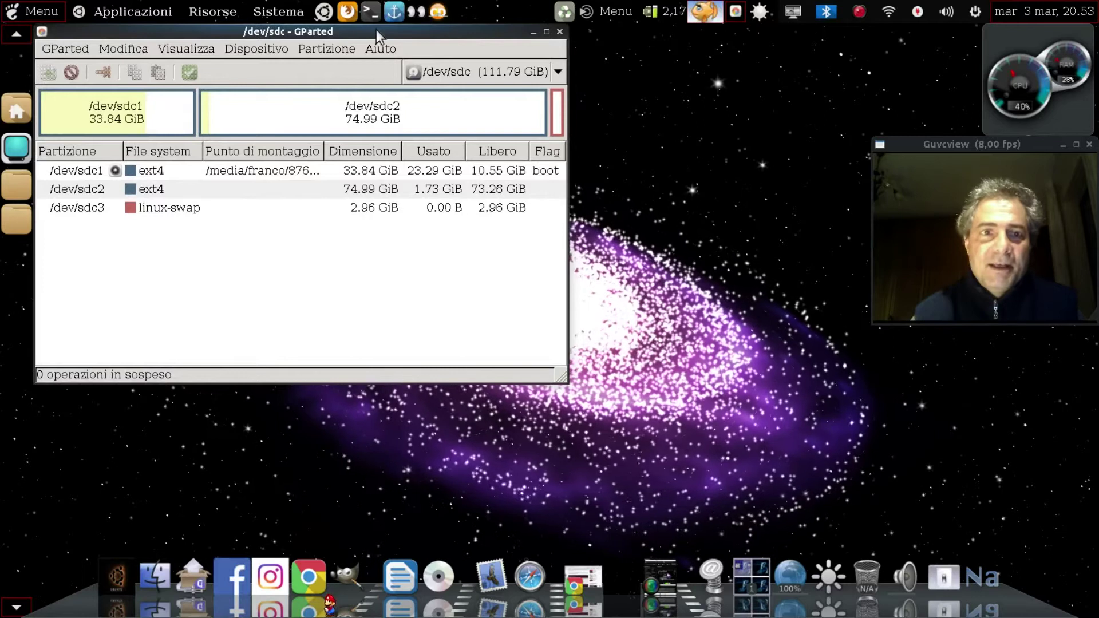
key("ctrl+alt+KP_4")
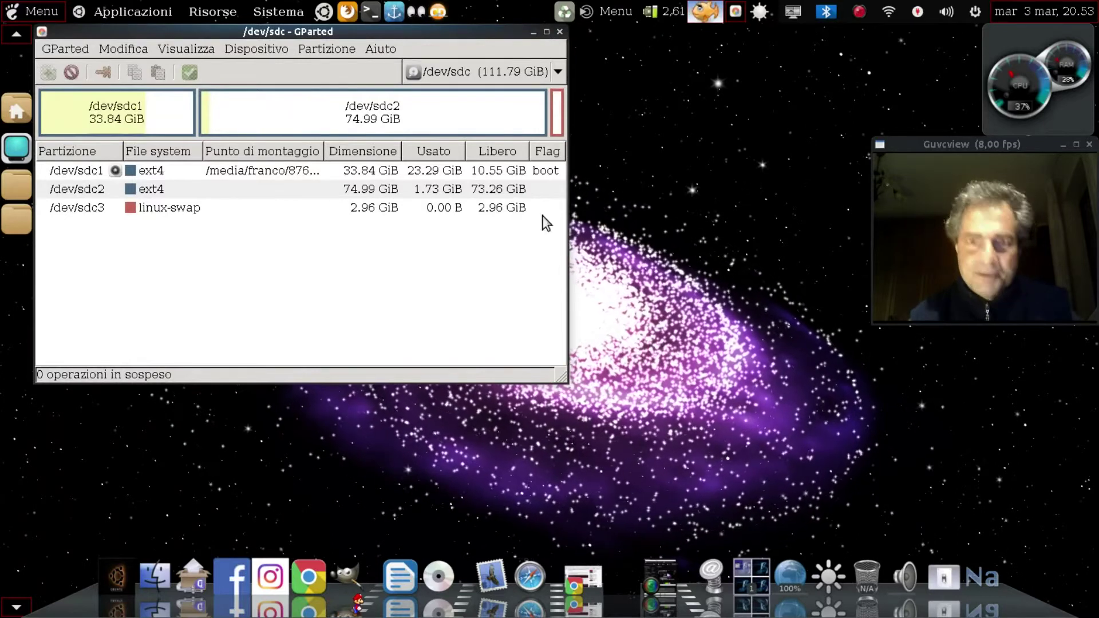
left_click(858, 11)
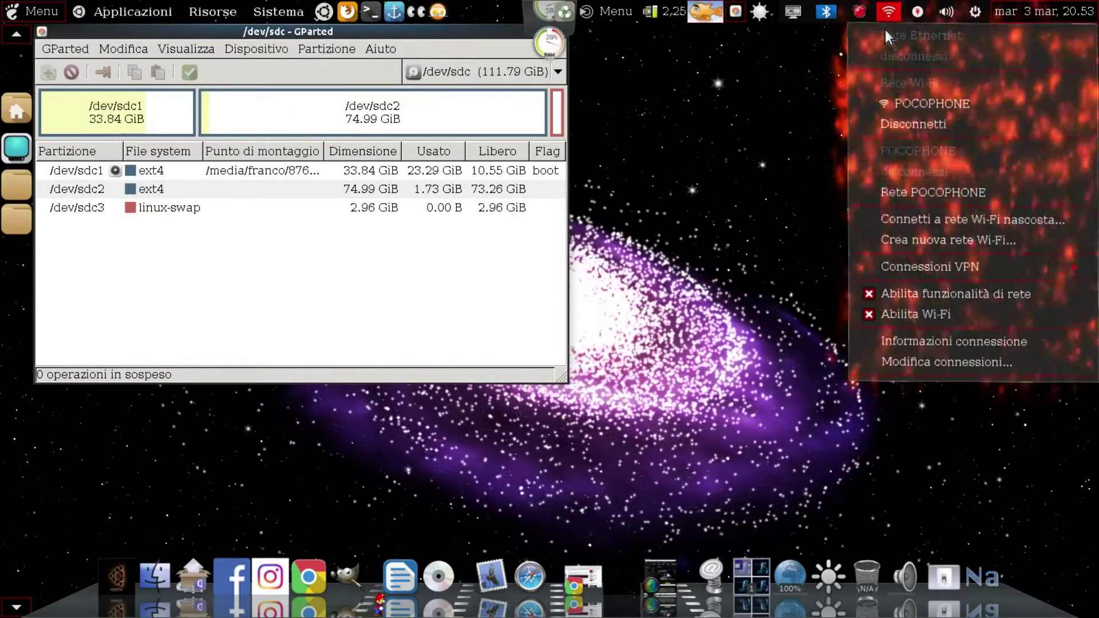
left_click(880, 35)
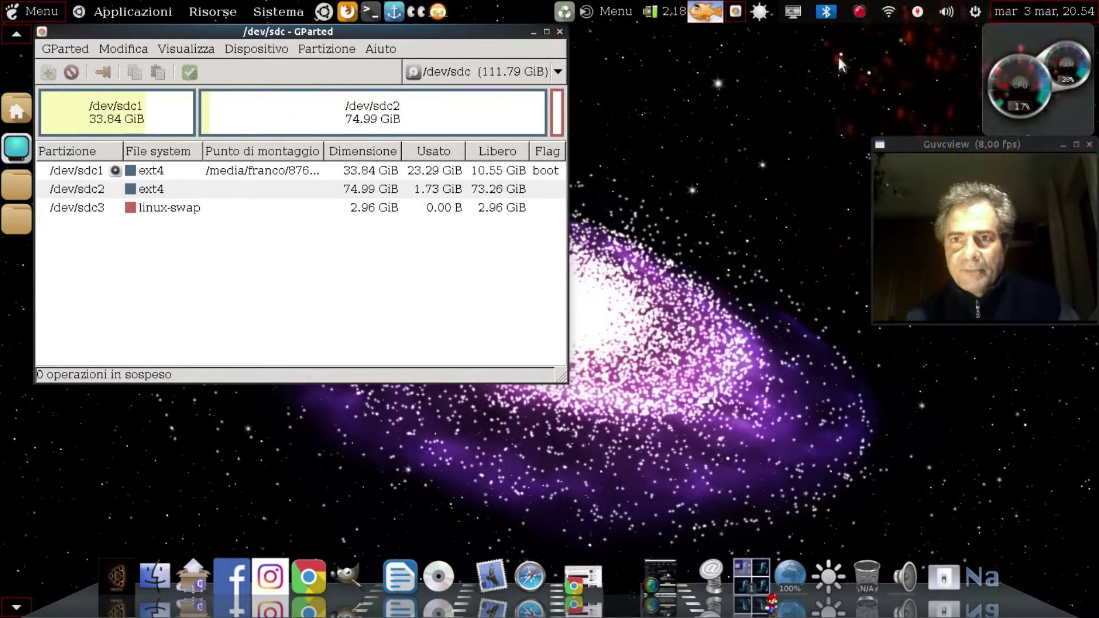
key("super+e")
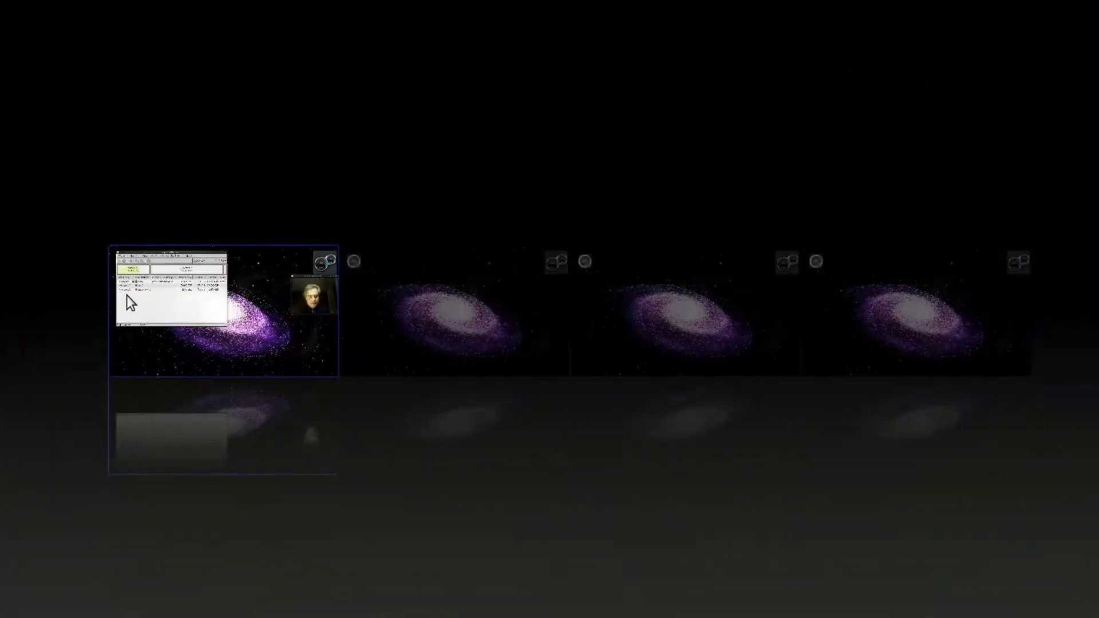
left_click(176, 272)
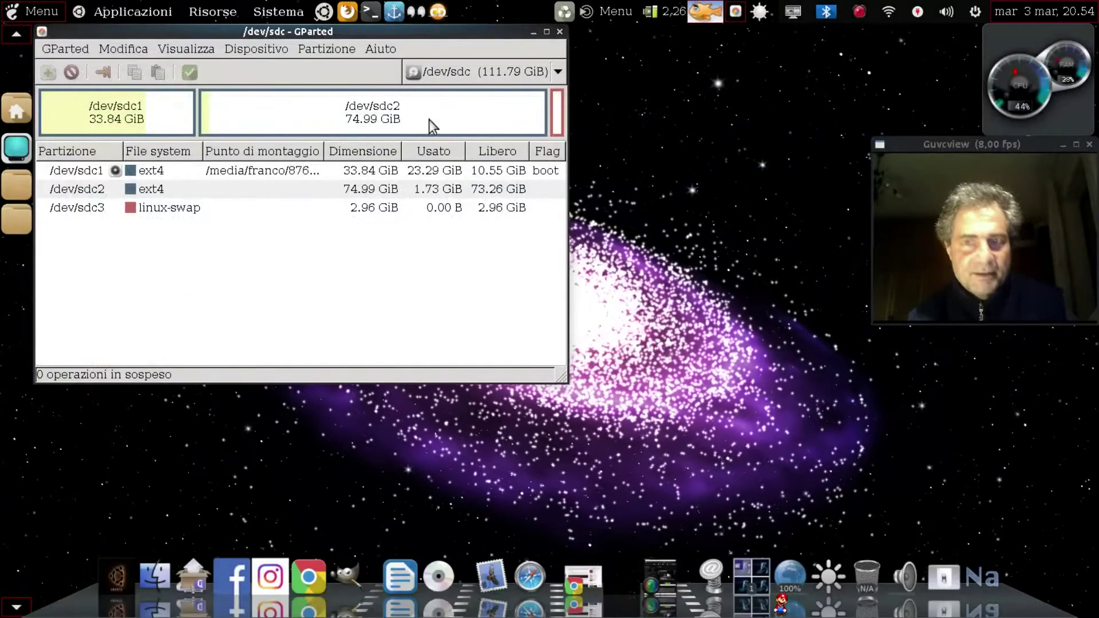
Move the GParted window onto workspace 2 and check it there via the dock pager.
left_click(859, 12)
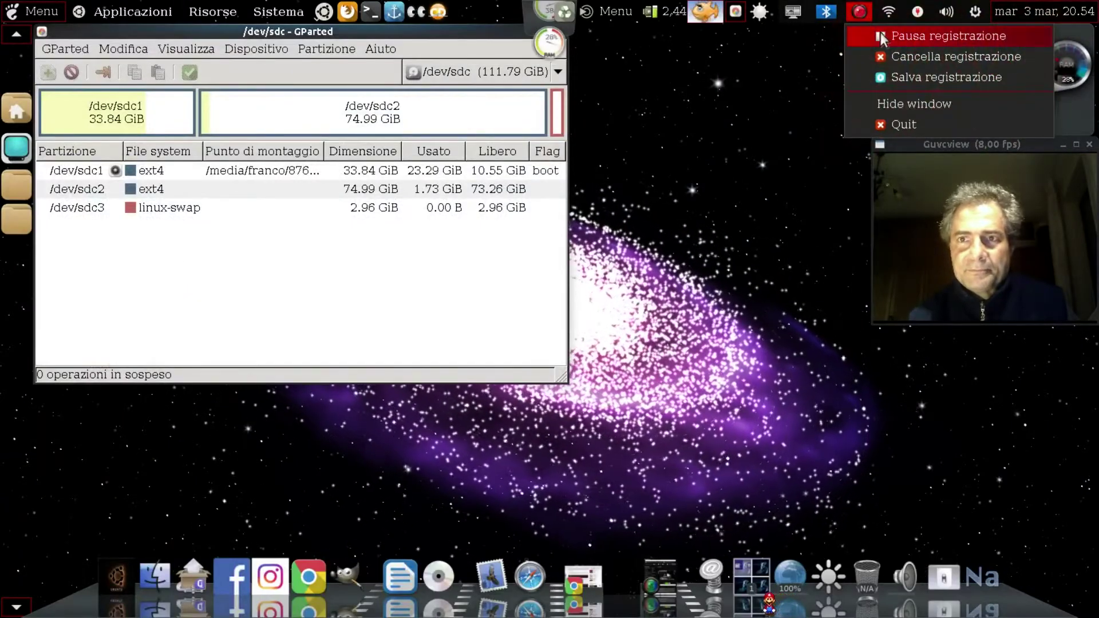
left_click(879, 37)
key("super+e")
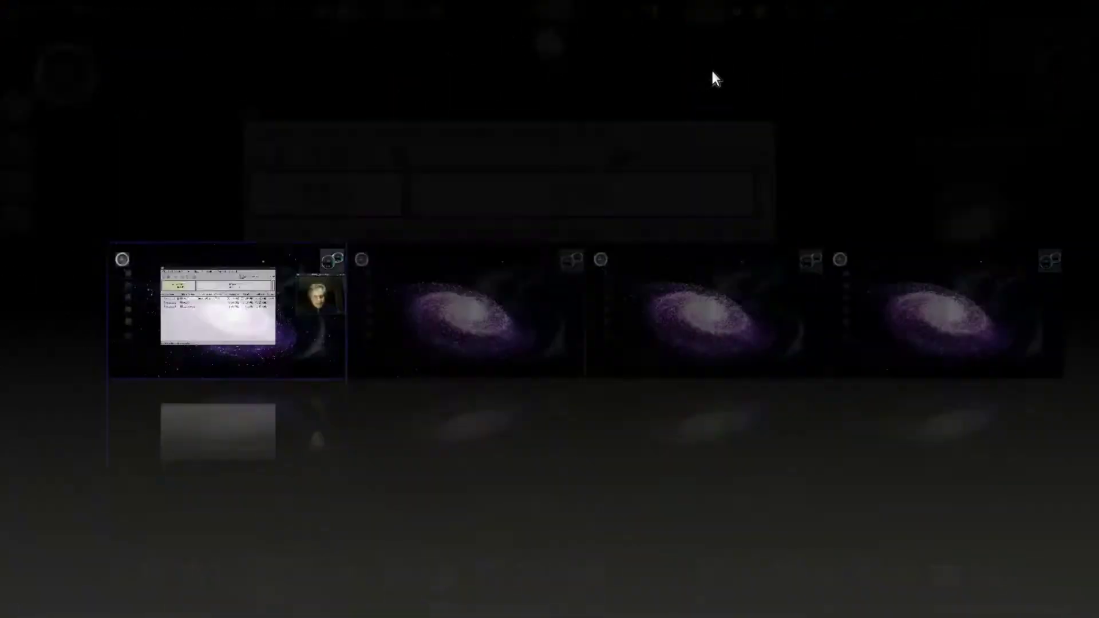
left_click_drag(207, 296, 436, 293)
left_click(263, 305)
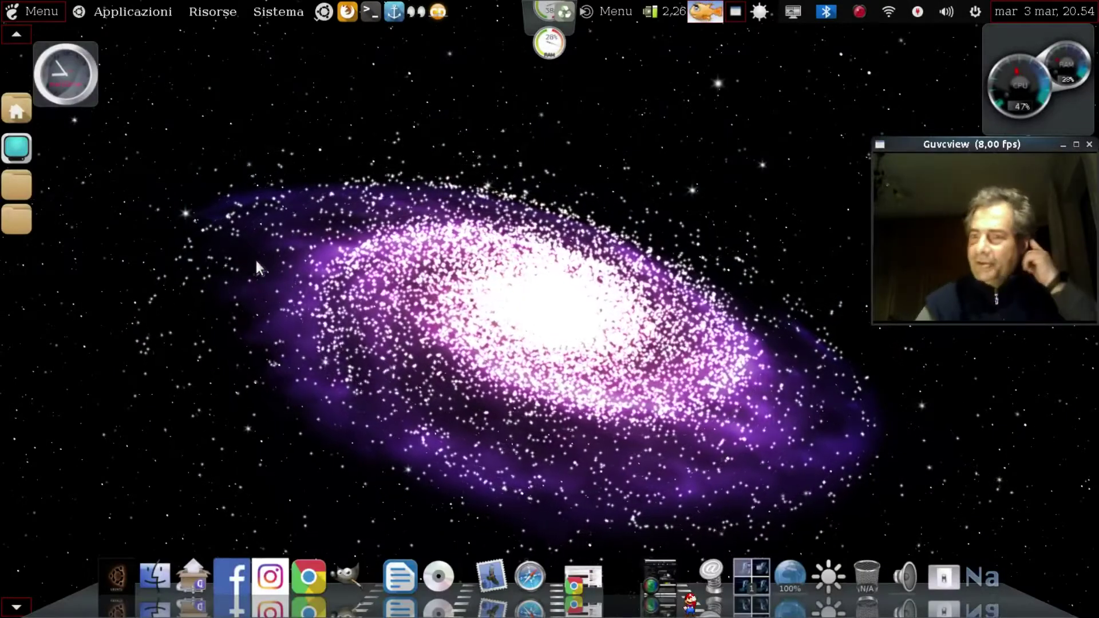
left_click(741, 566)
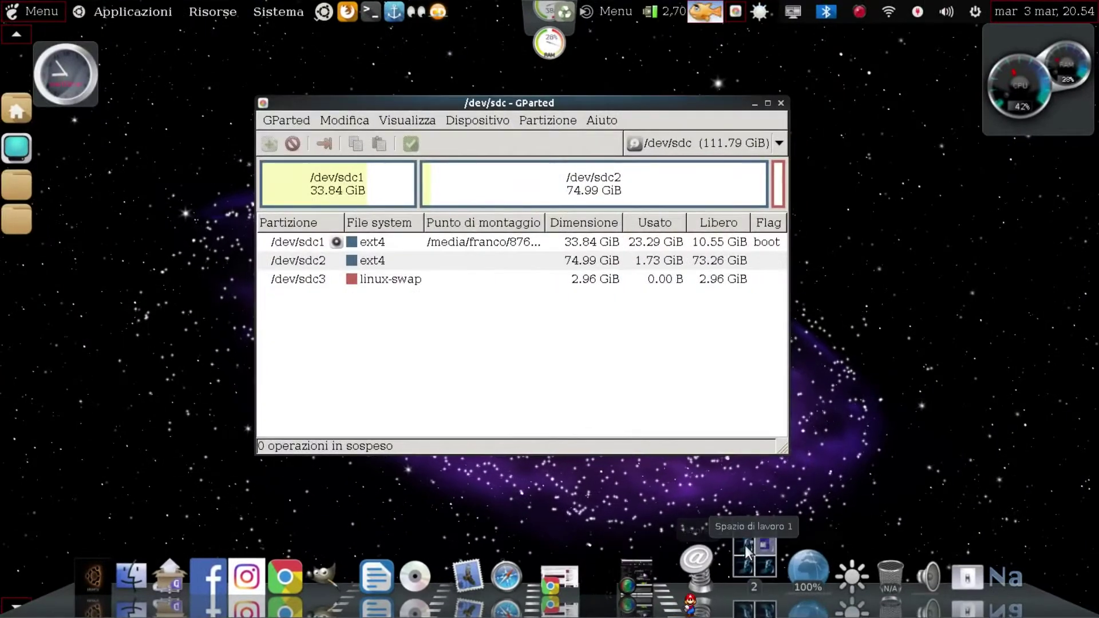
left_click(739, 566)
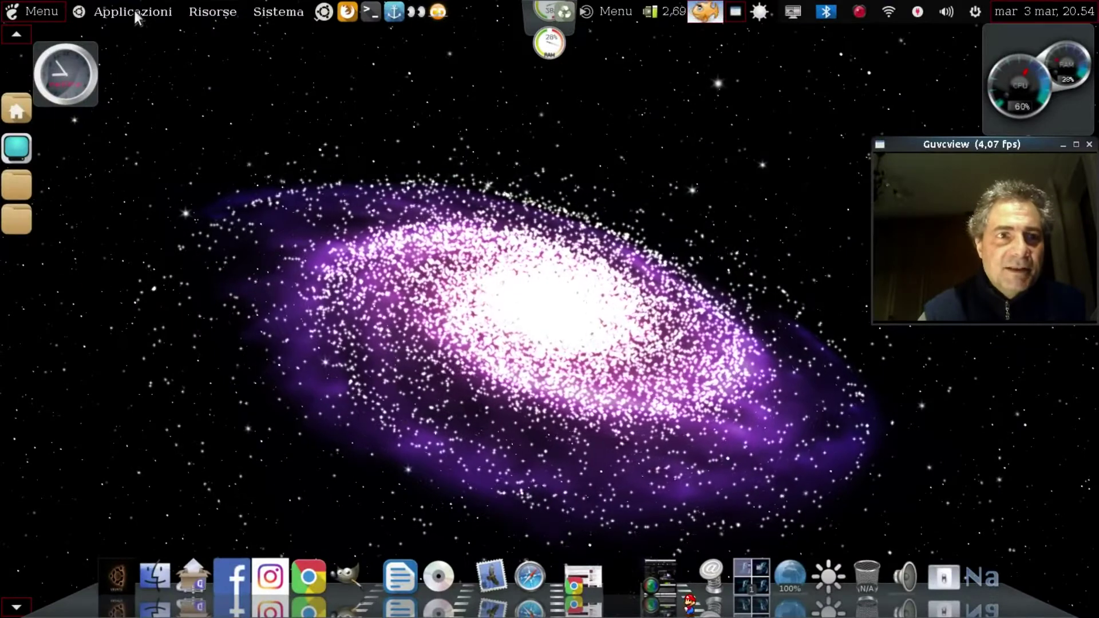
Launch Systemback from Strumenti di sistema and authenticate with the administrator password.
left_click(134, 10)
mouse_move(263, 238)
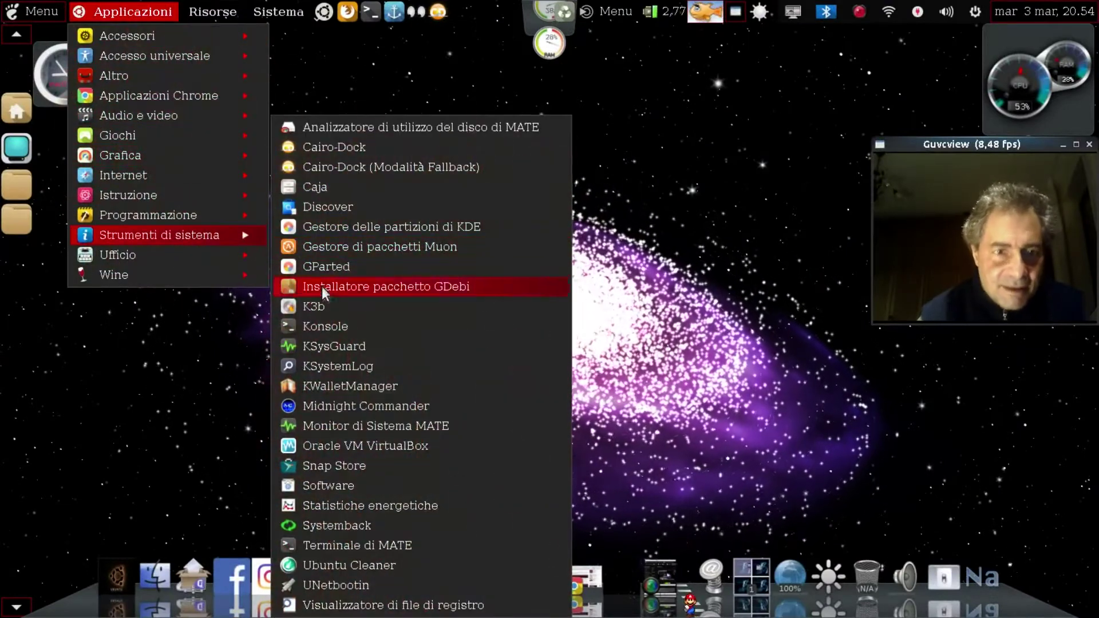
left_click(327, 525)
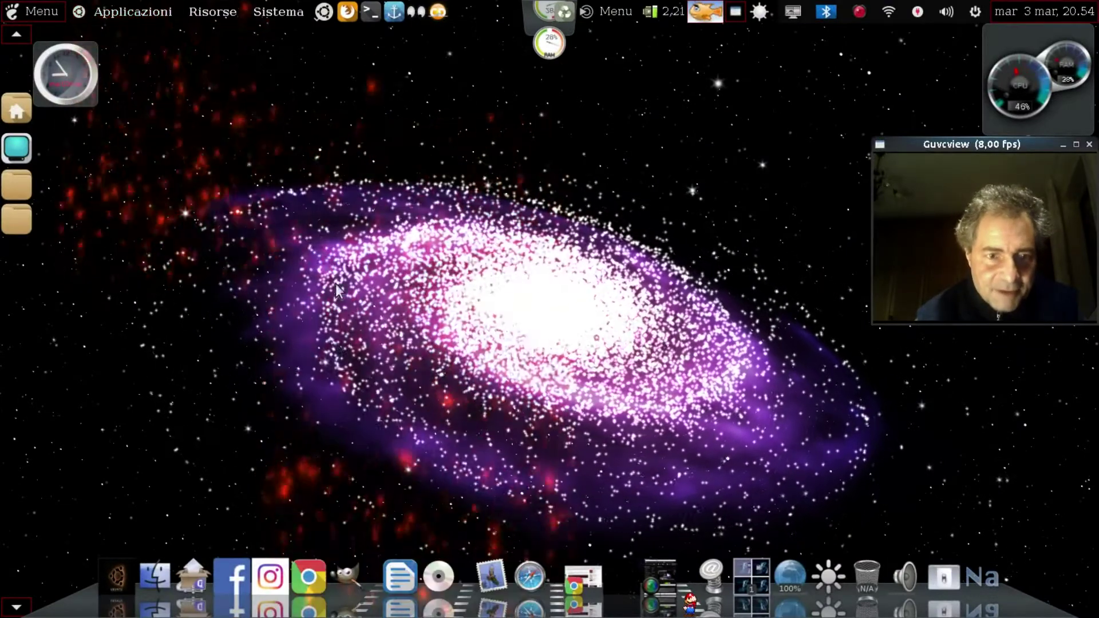
type("•••••")
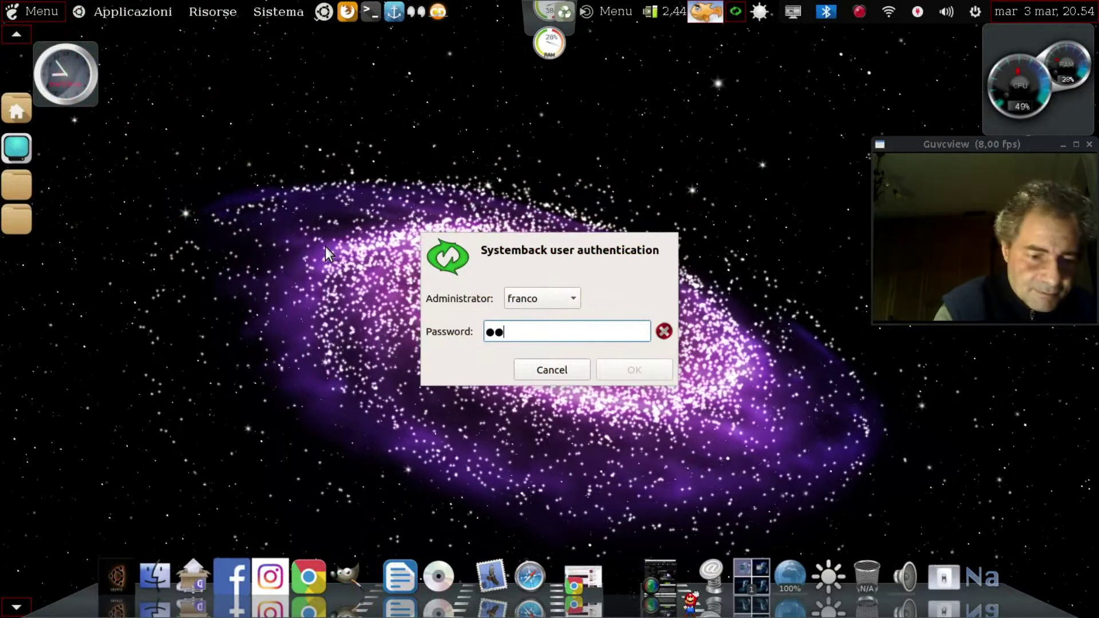
type("•••••")
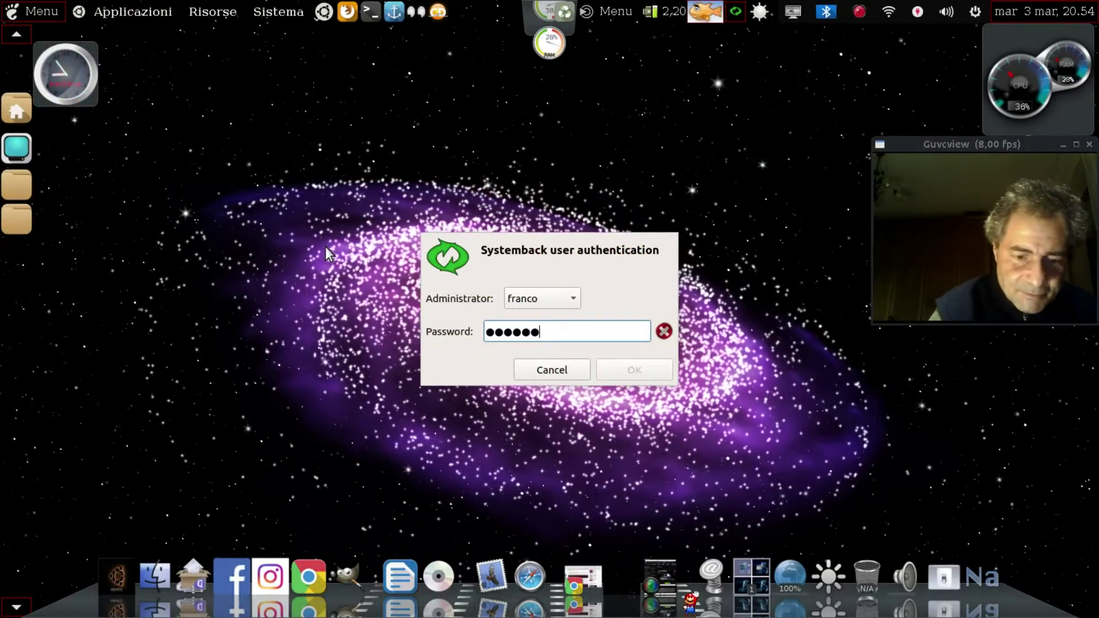
key("Return")
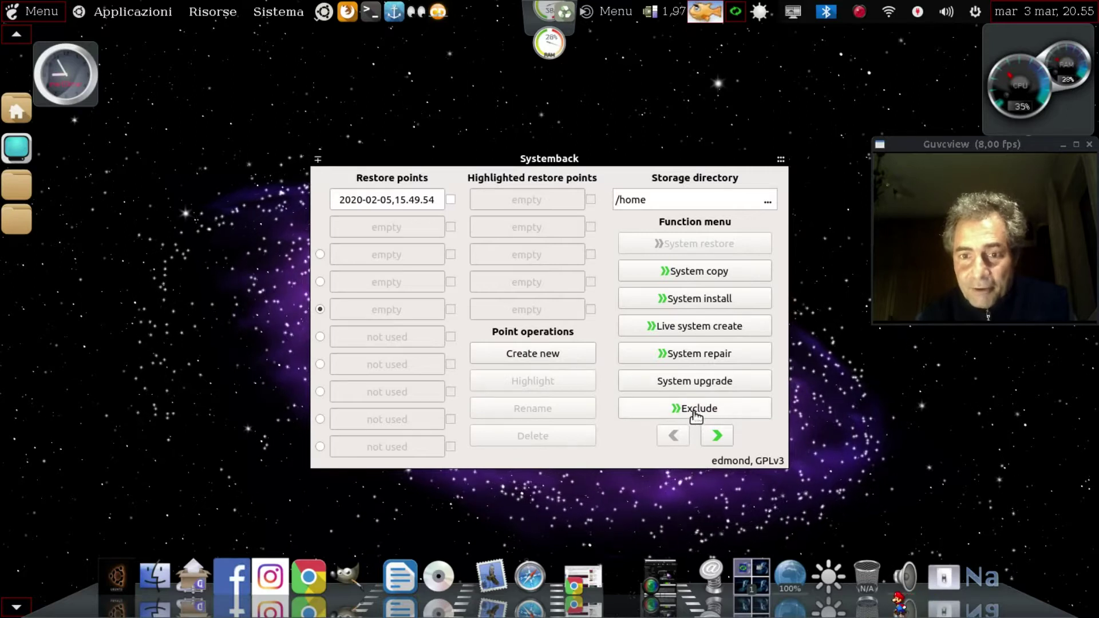
left_click(712, 412)
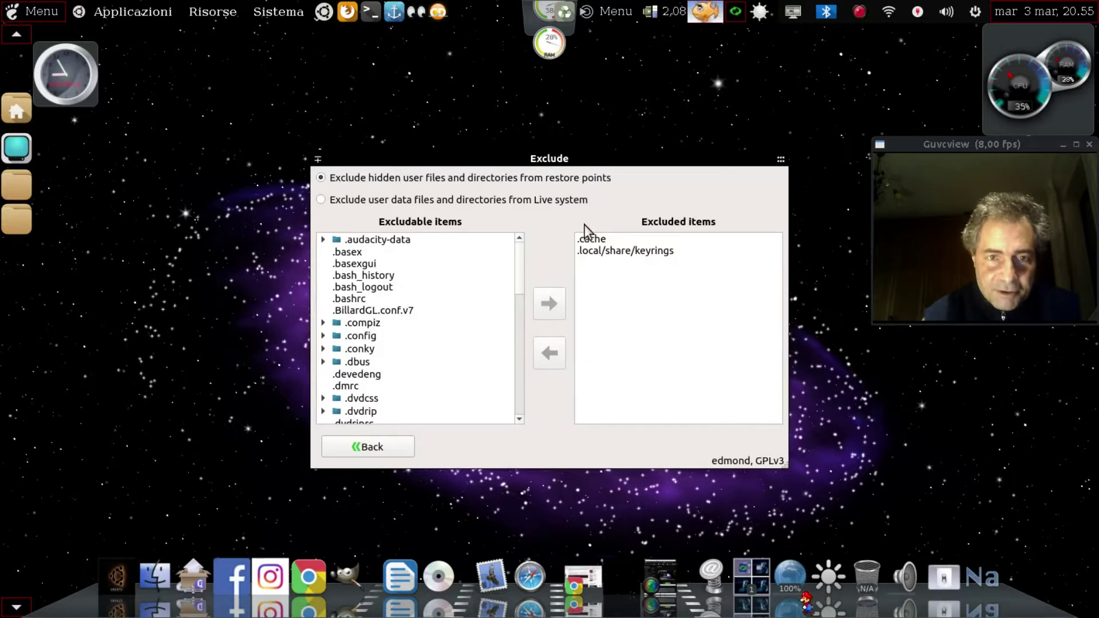
scroll(383, 305, "down", 3)
scroll(381, 308, "down", 3)
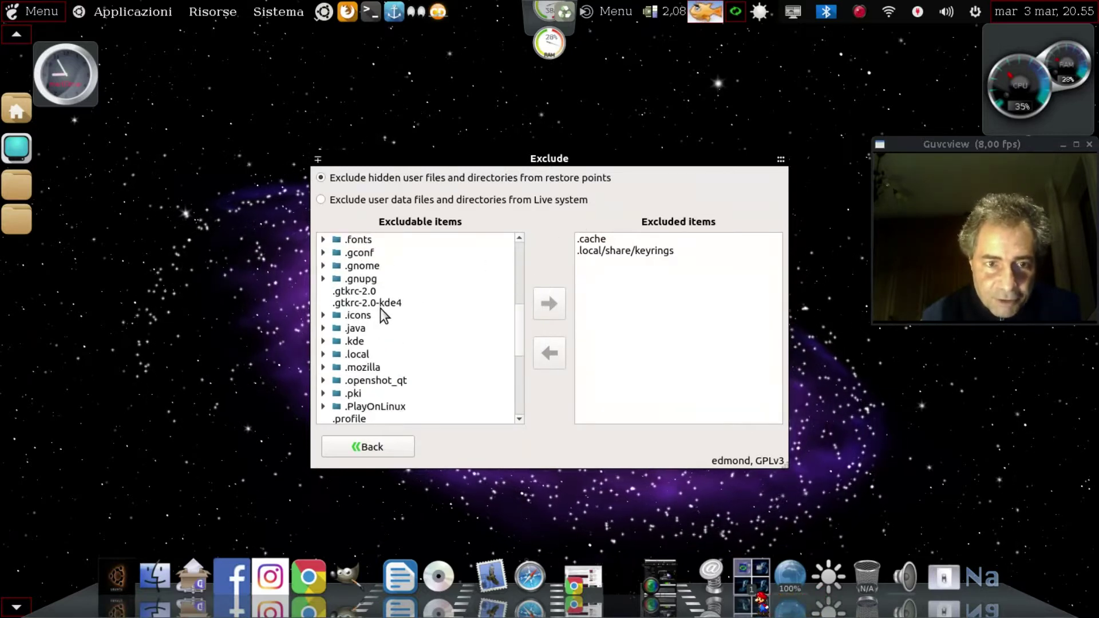
scroll(378, 286, "up", 3)
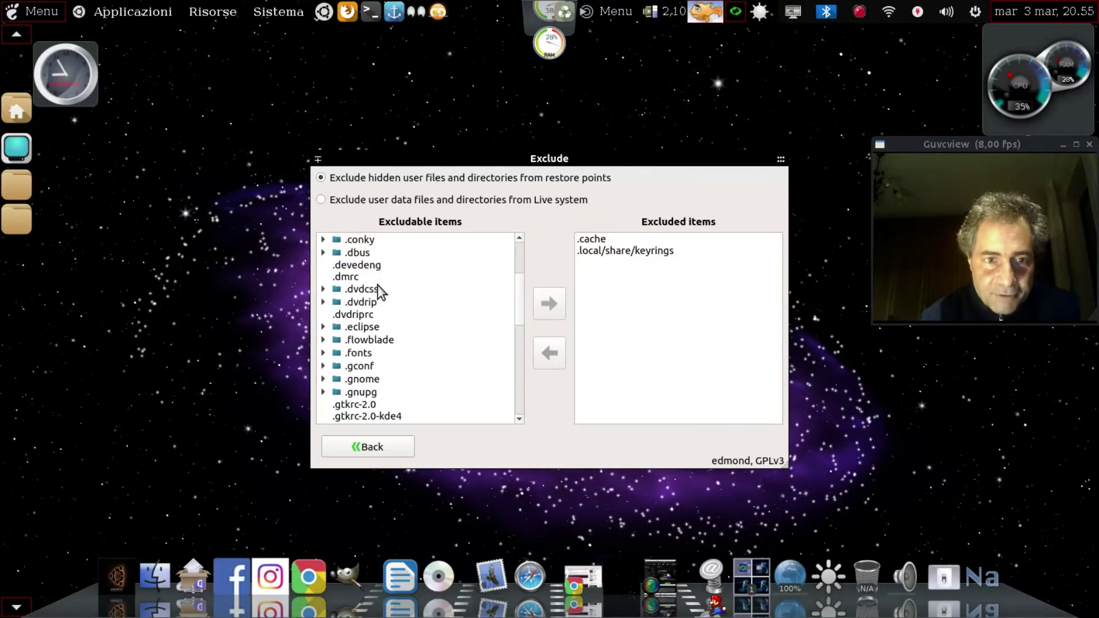
scroll(364, 334, "down", 2)
scroll(392, 338, "down", 2)
scroll(393, 339, "up", 3)
scroll(389, 333, "up", 1)
scroll(390, 333, "down", 1)
scroll(391, 339, "down", 4)
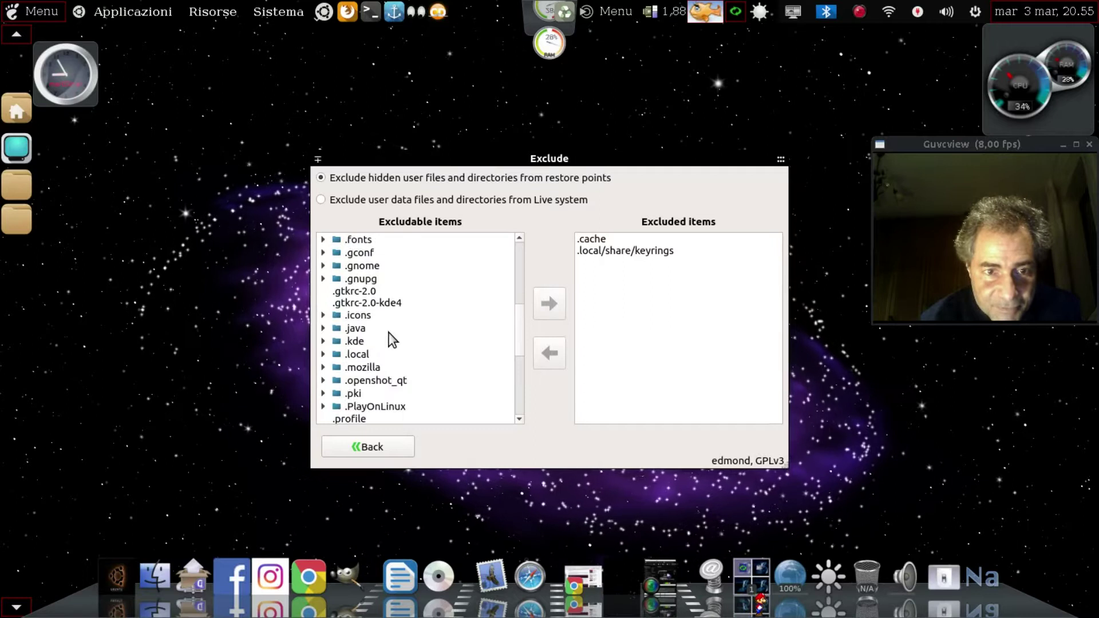
scroll(388, 332, "up", 1)
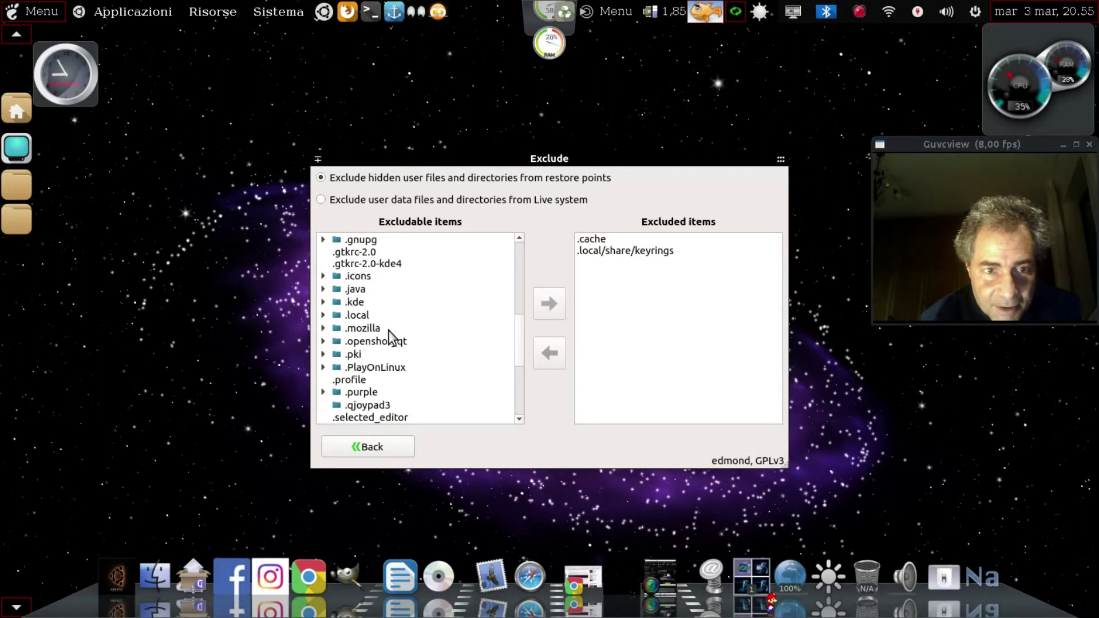
left_click(335, 327)
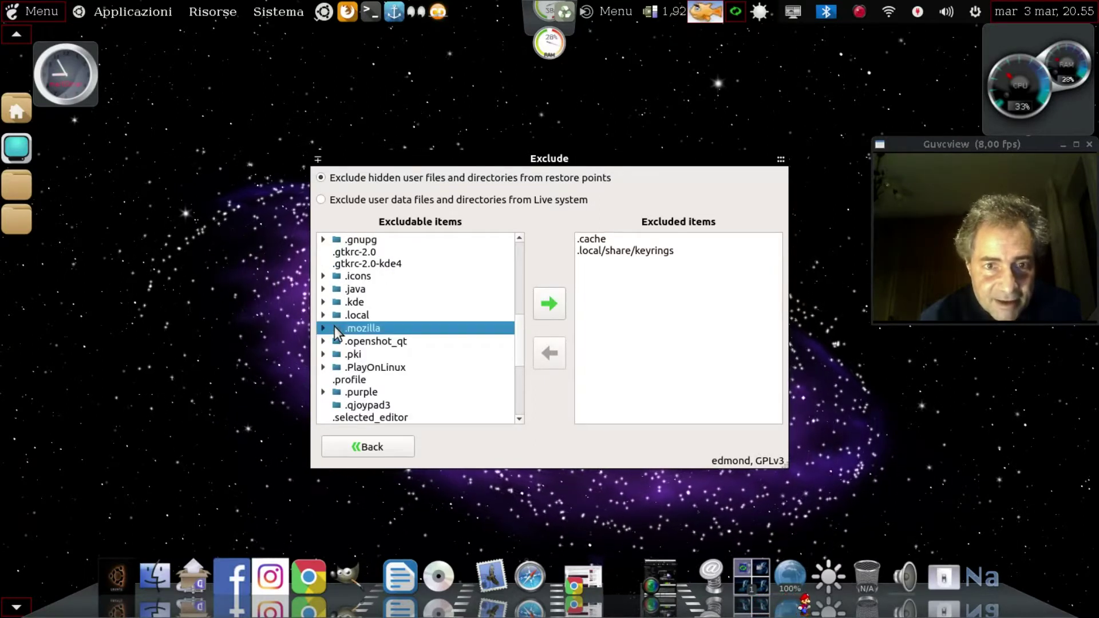
double_click(334, 328)
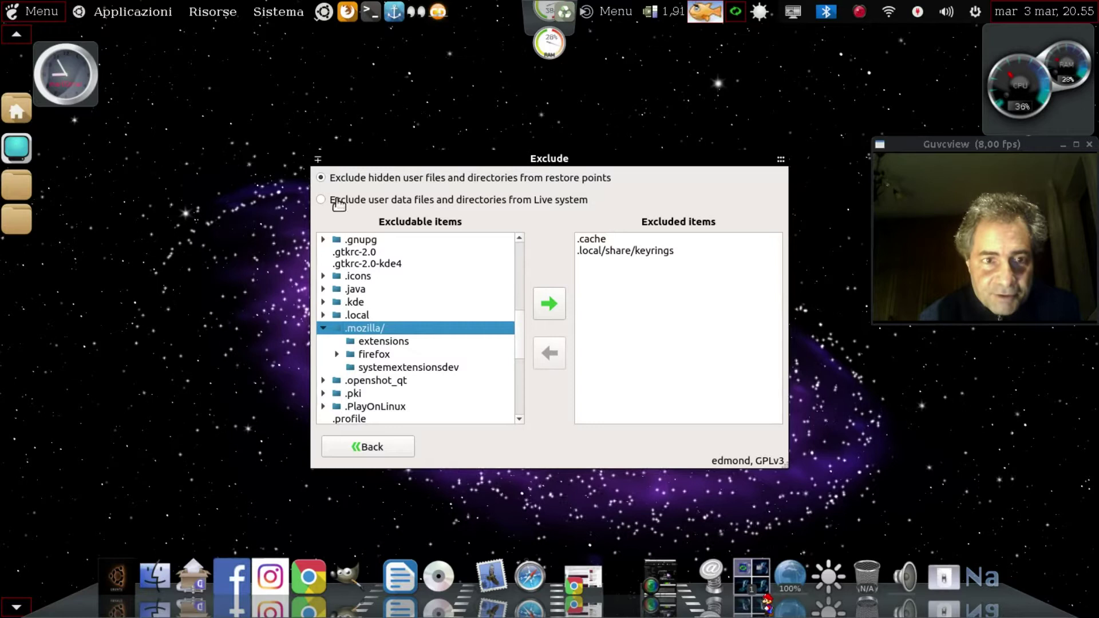
left_click(375, 446)
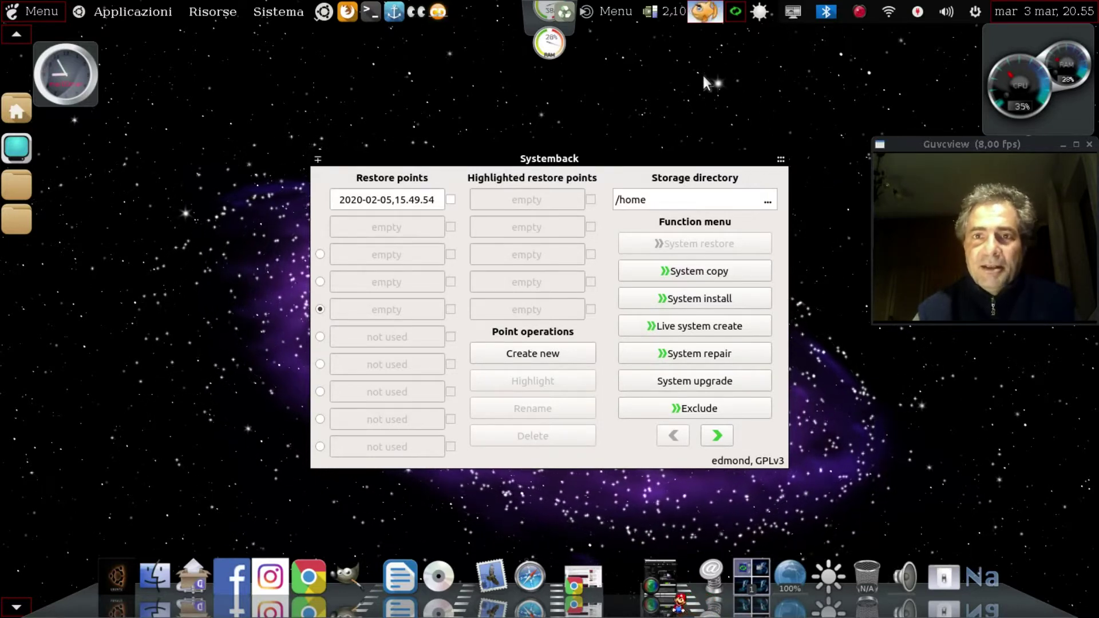
Turn off the animated live wallpaper in LiveWallpaper Preferences and close the window.
left_click(287, 14)
mouse_move(421, 34)
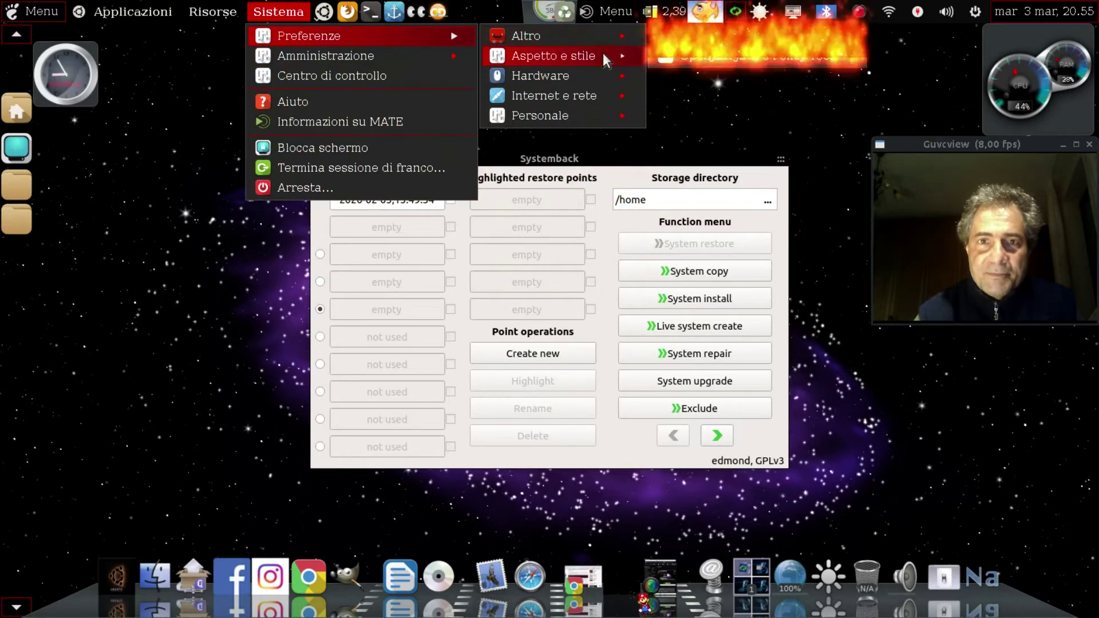
mouse_move(636, 54)
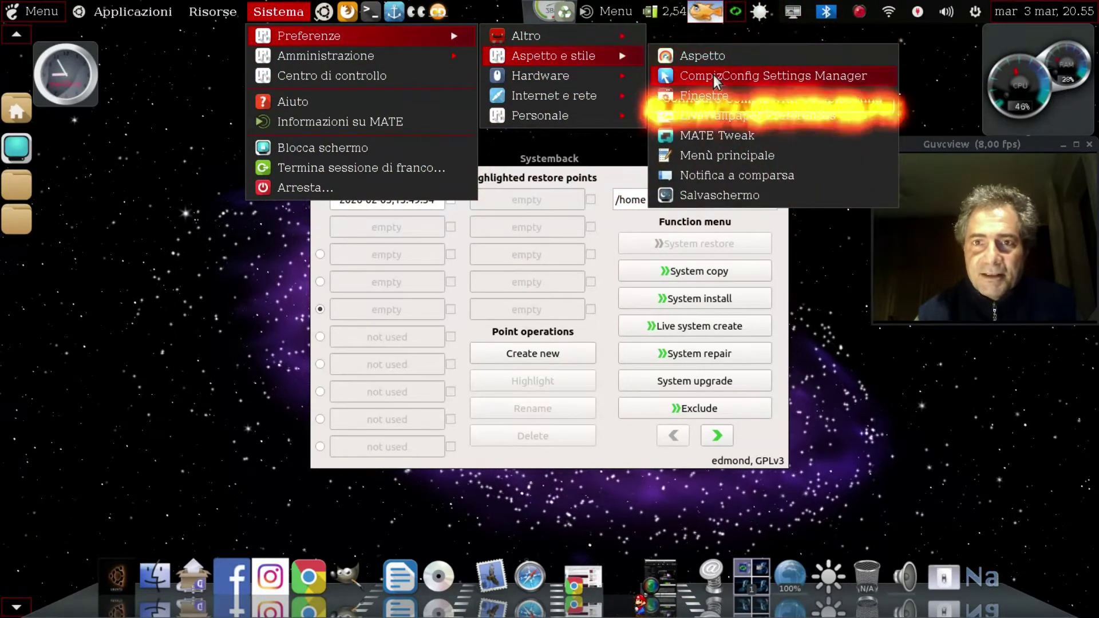
left_click(733, 117)
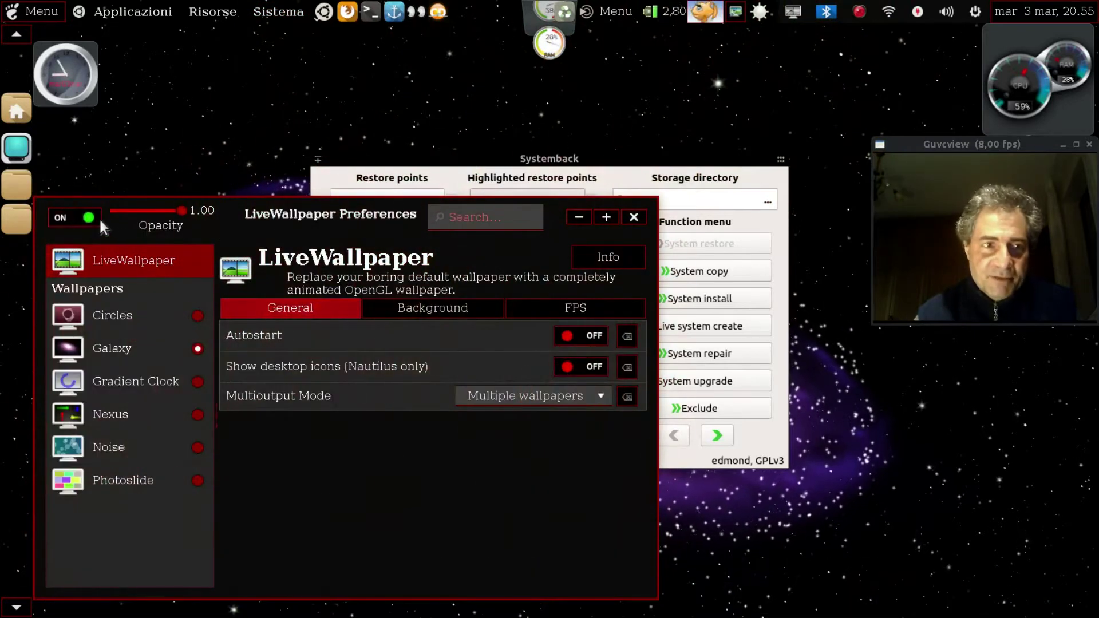
left_click(60, 215)
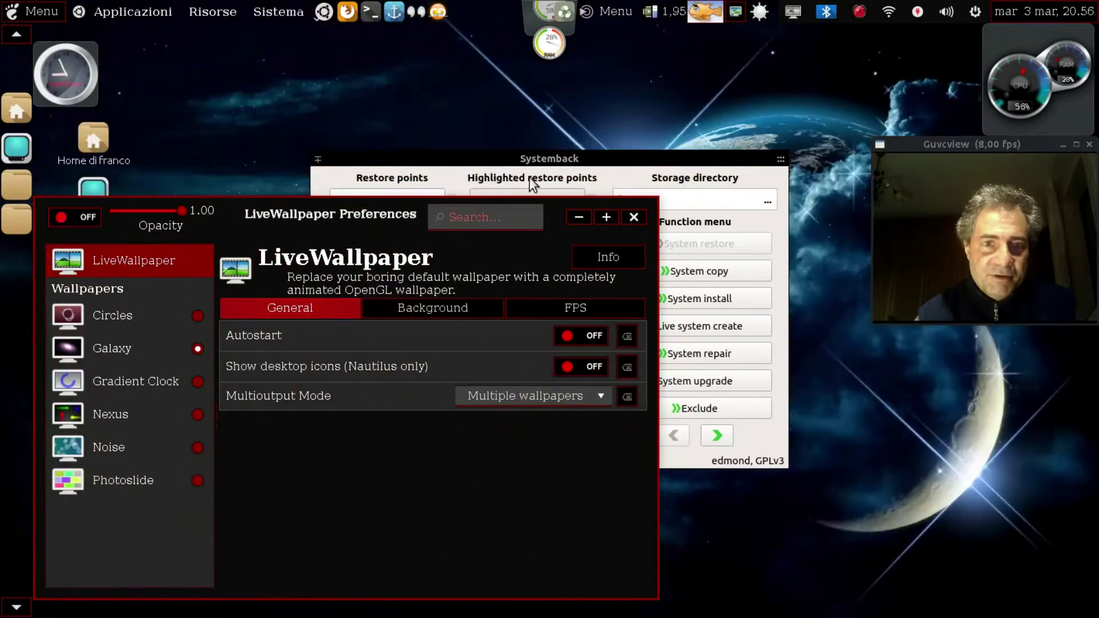
left_click(633, 217)
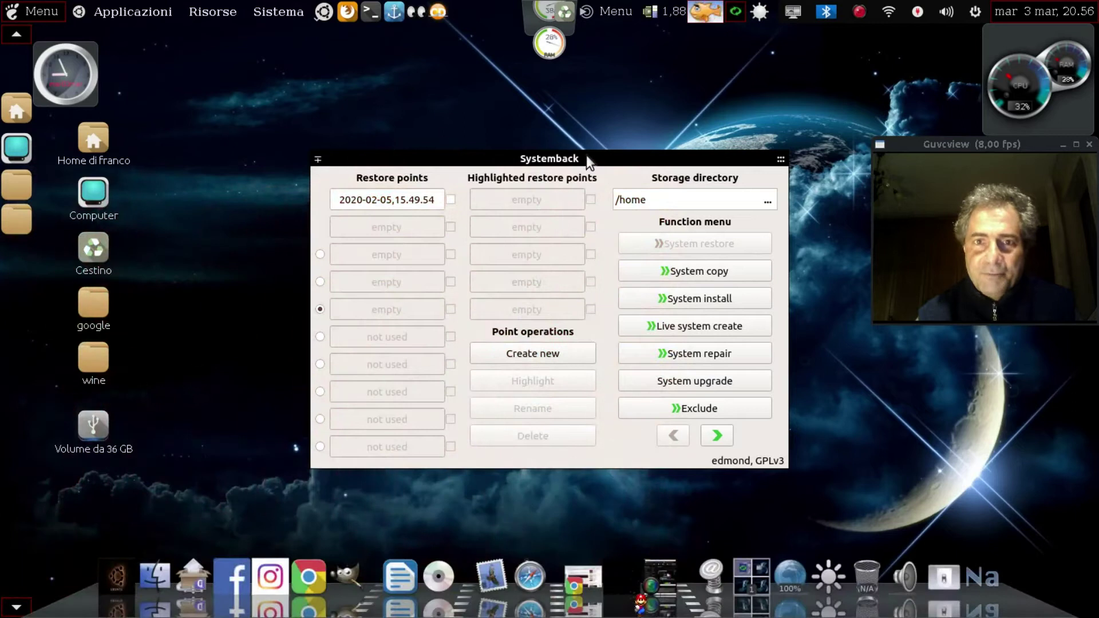
Start System install and enter the new user's full name, login name and password.
left_click_drag(586, 155, 543, 114)
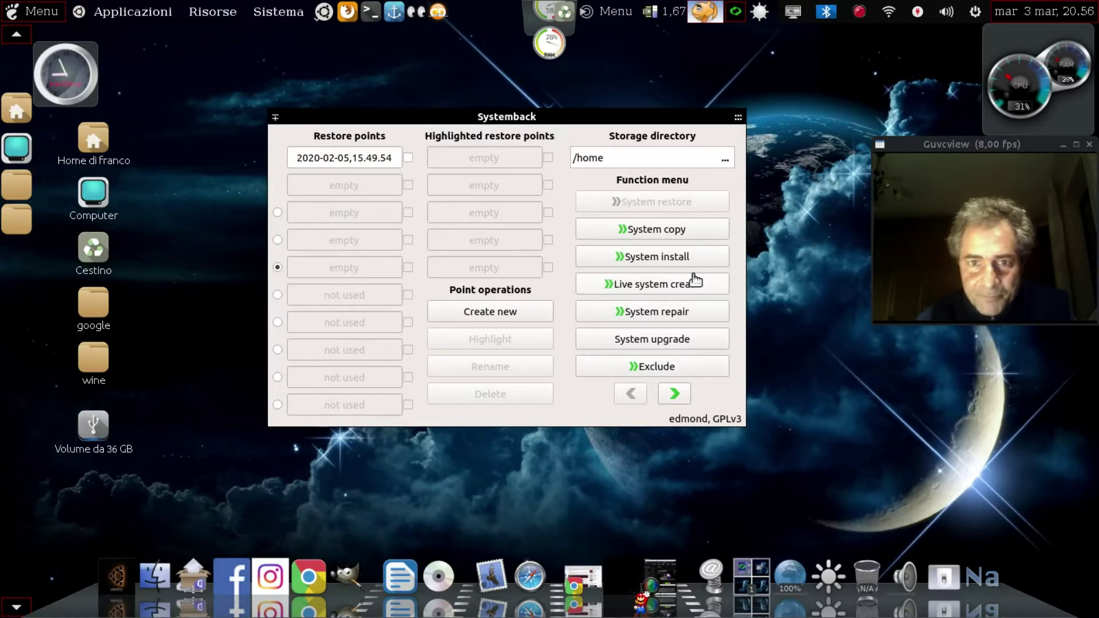
left_click(644, 262)
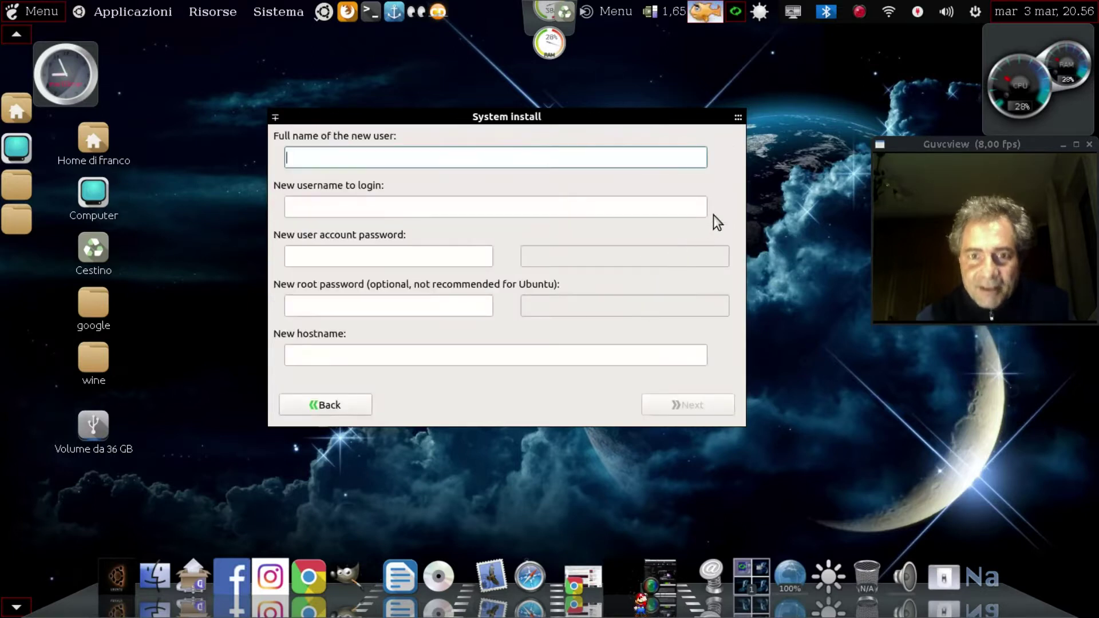
type("Fran")
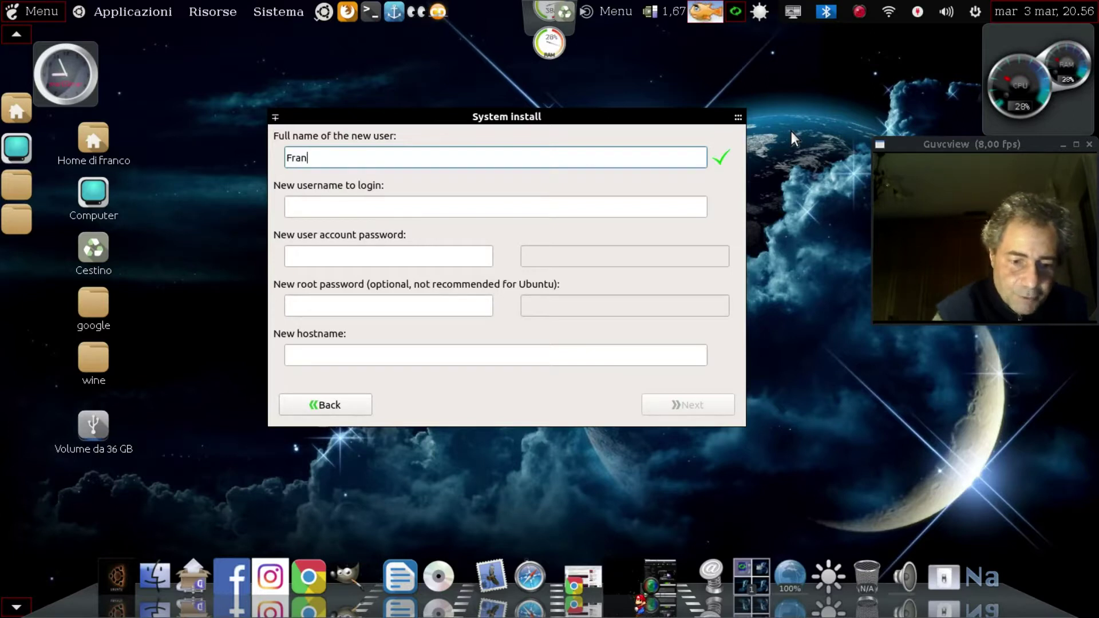
type("co")
left_click(367, 210)
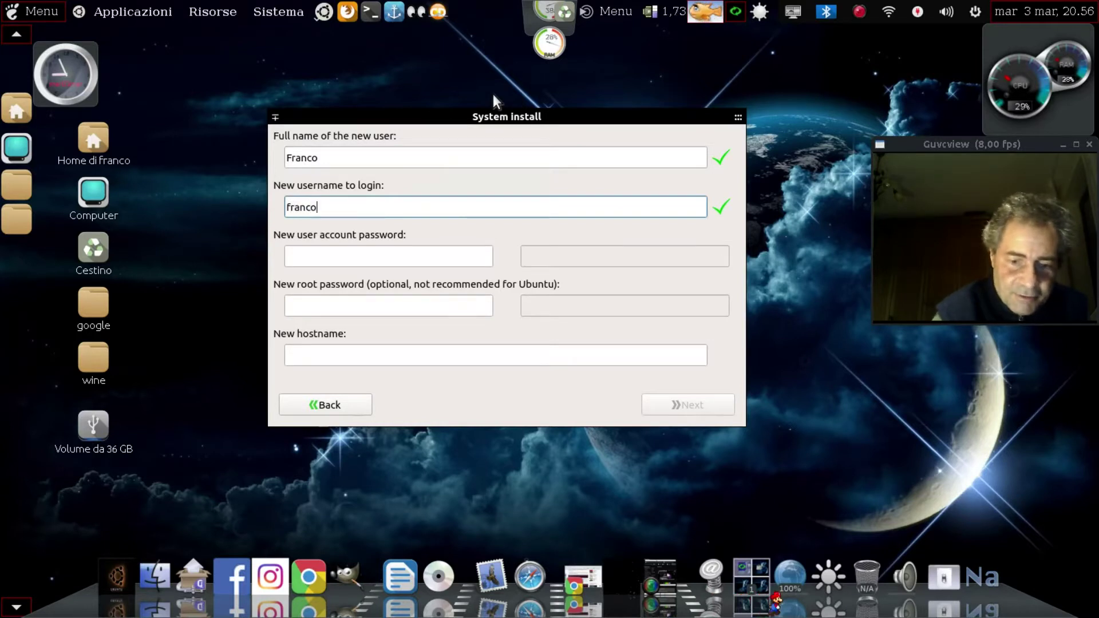
left_click(346, 254)
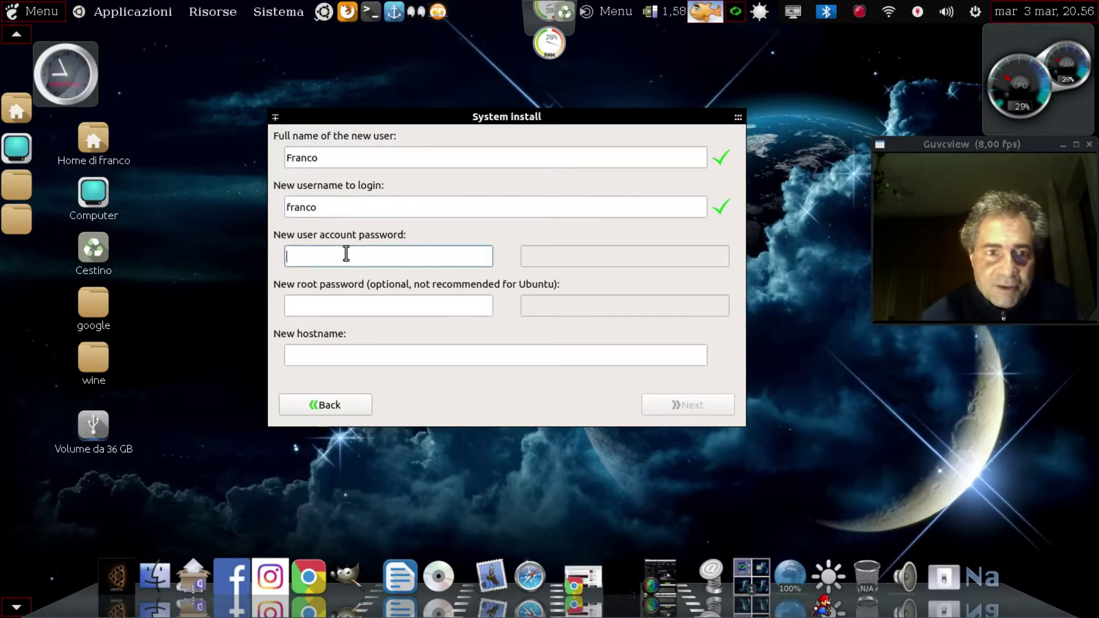
type("f")
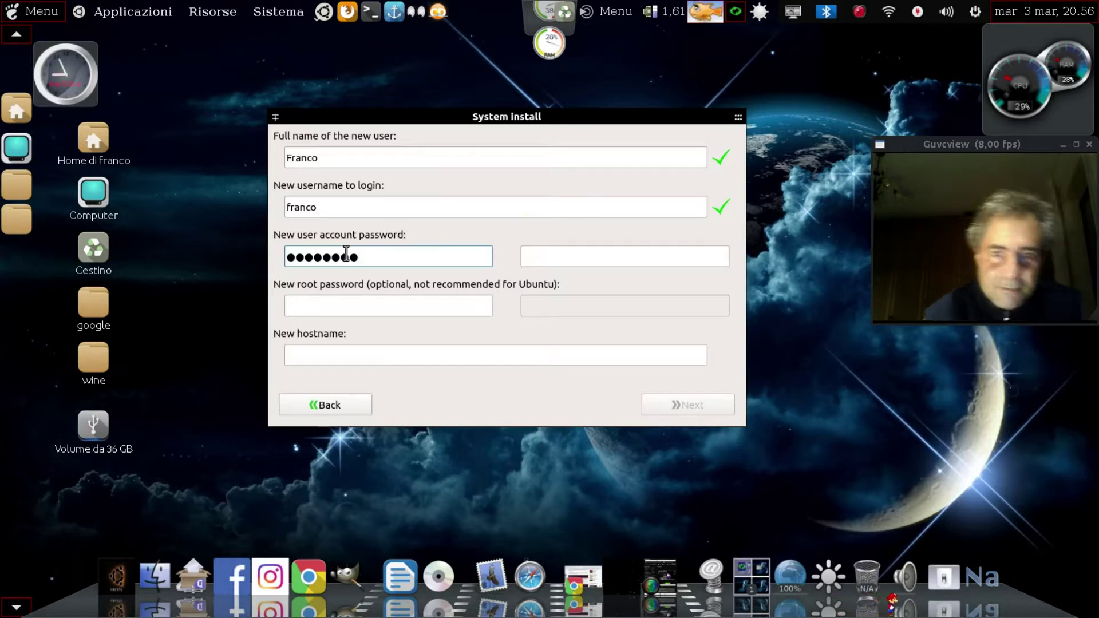
Confirm the password, enter the hostname, and continue to the partition settings.
left_click(561, 255)
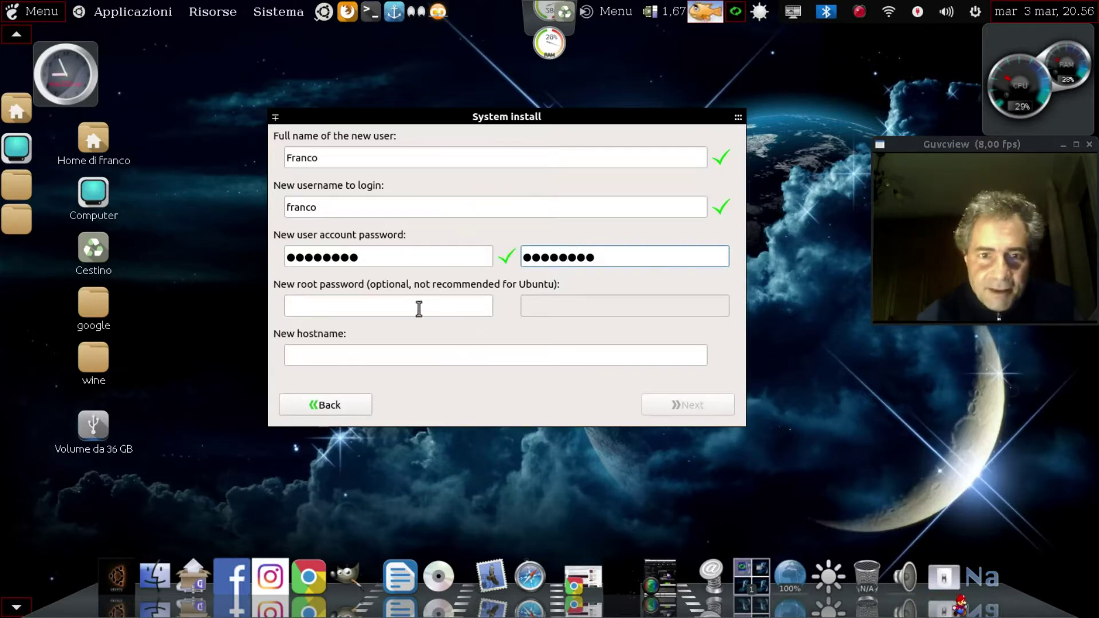
left_click(382, 356)
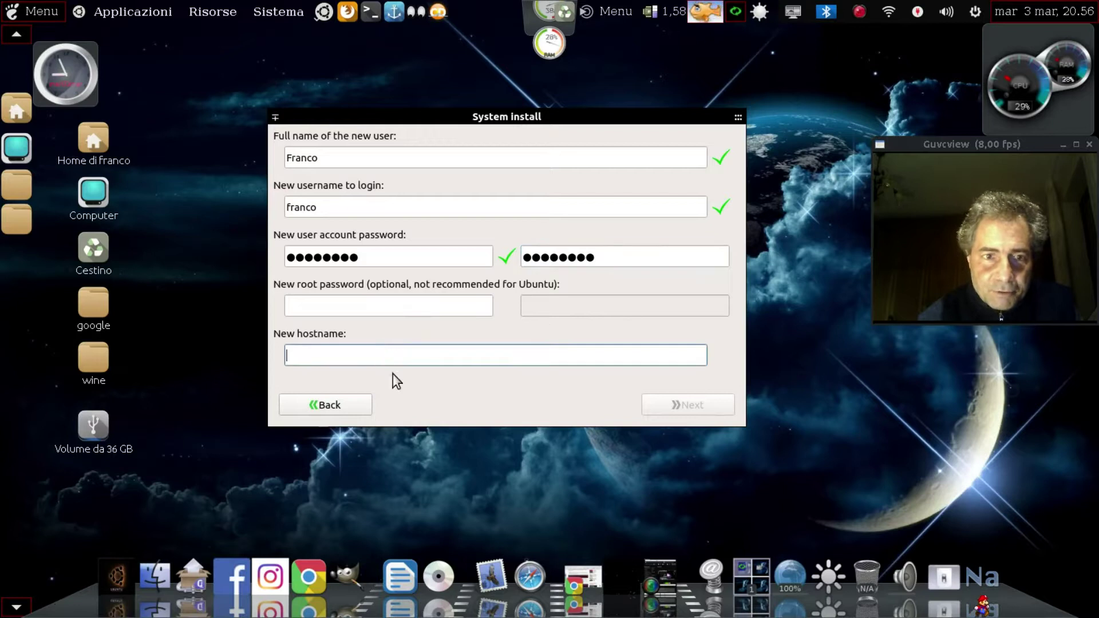
type("fr")
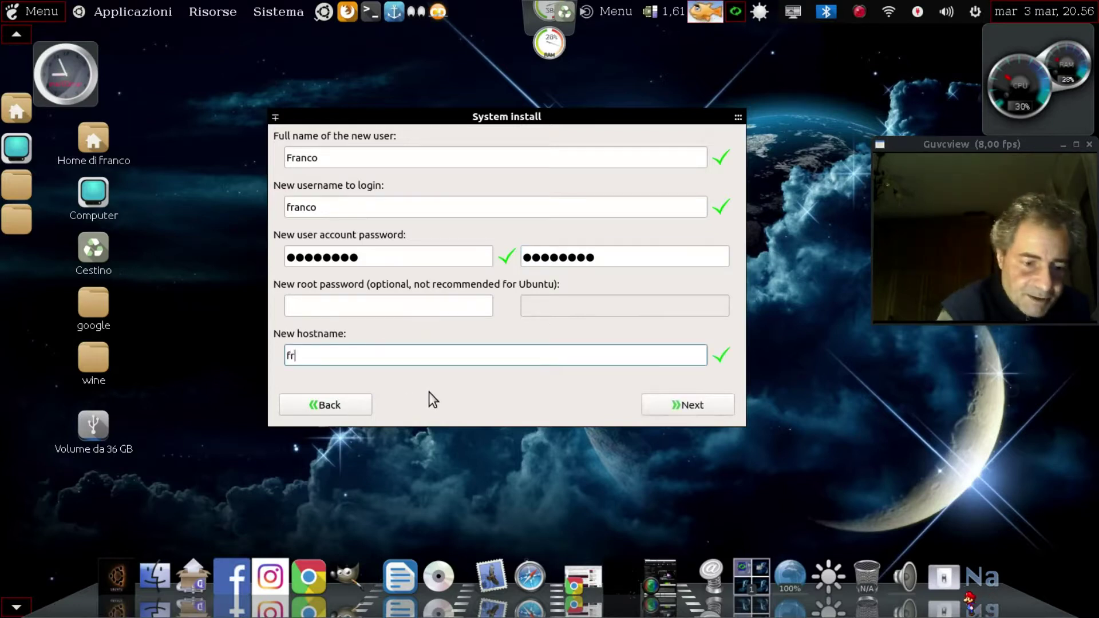
type("anco")
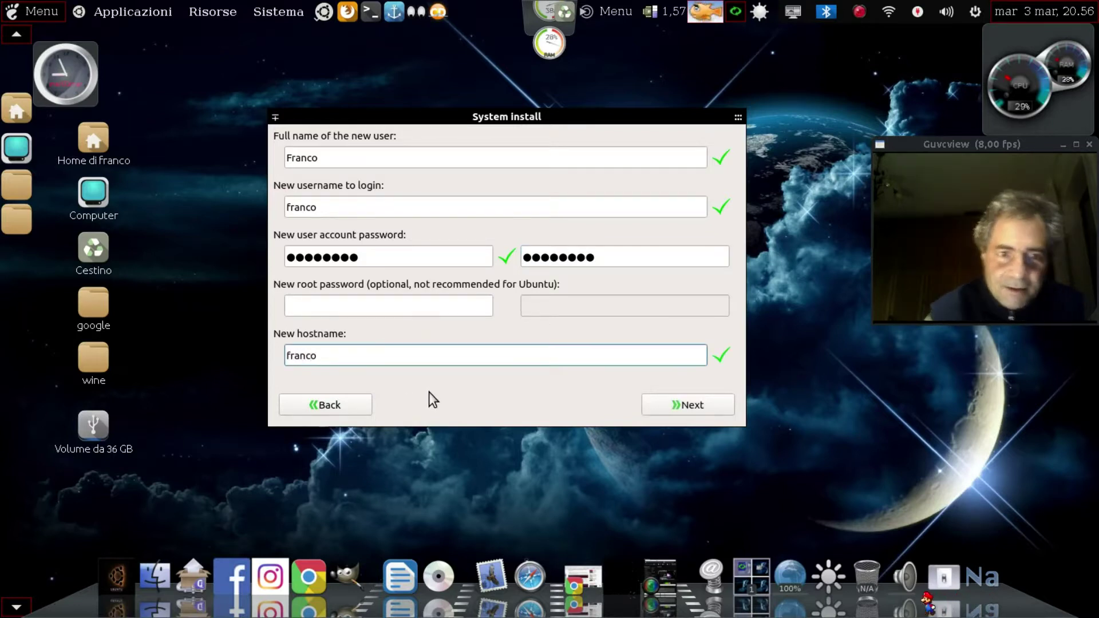
left_click(709, 405)
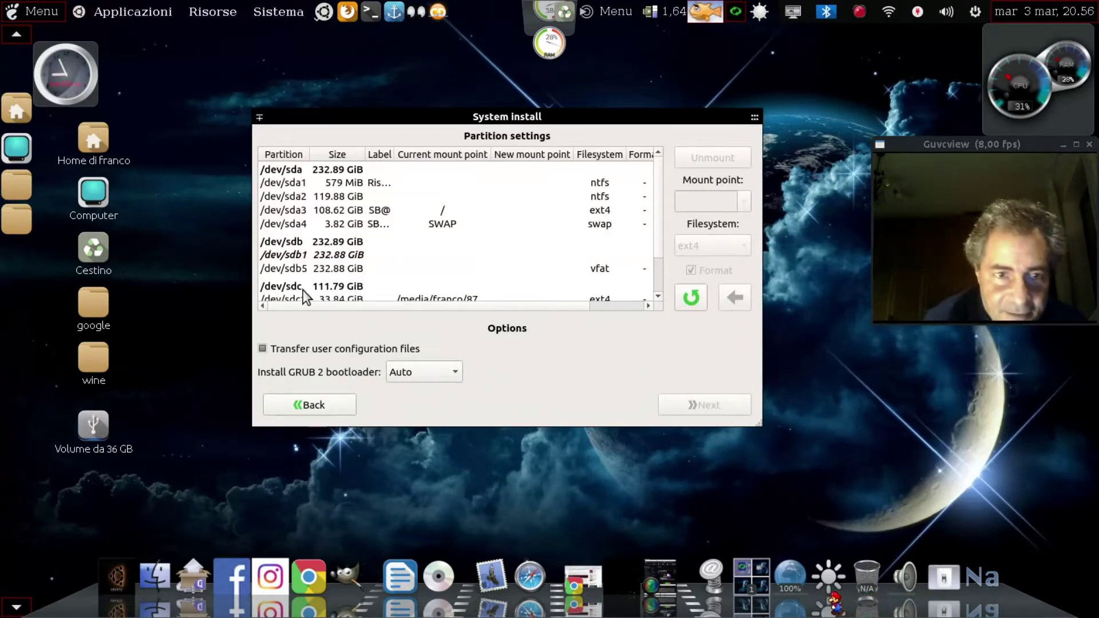
Check /dev/sdc in GParted, then set /dev/sdc2 to mount as / in Systemback.
scroll(523, 258, "down", 2)
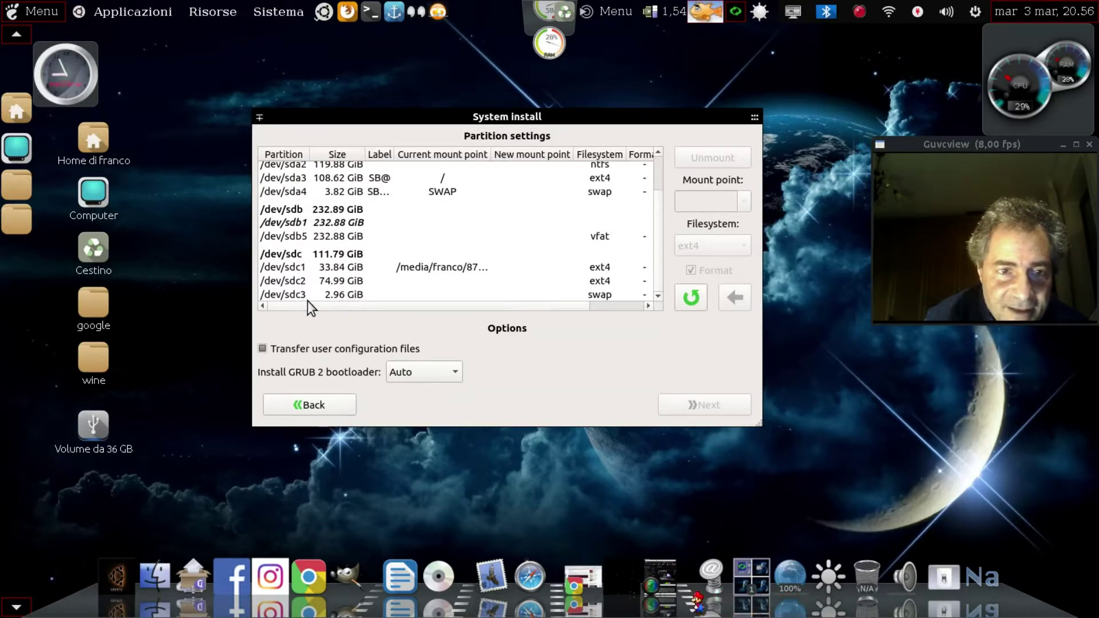
left_click(761, 562)
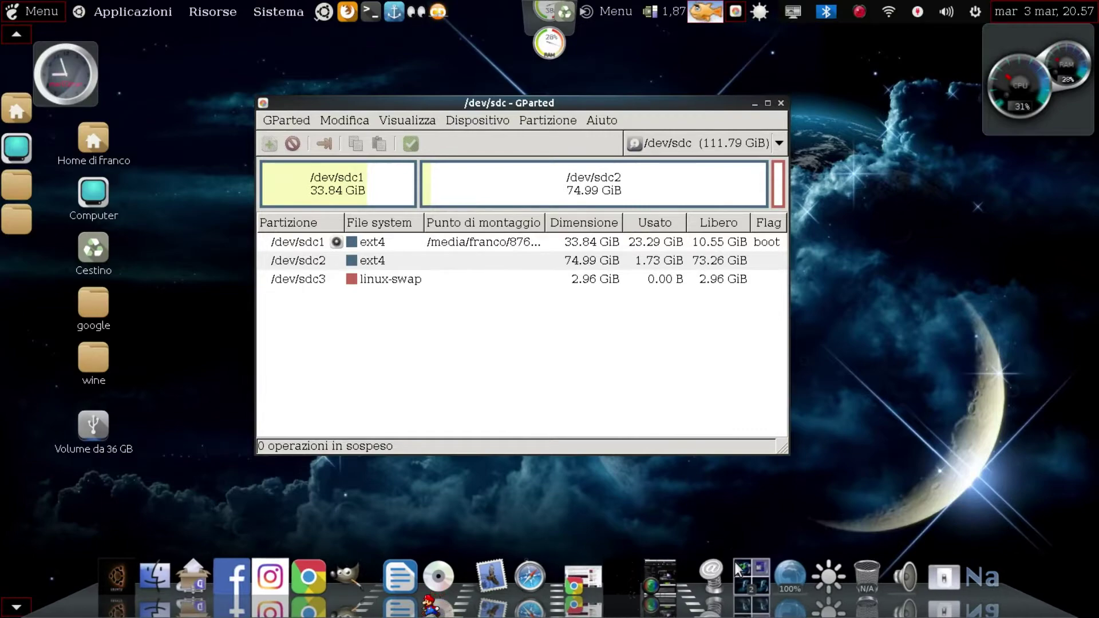
left_click(769, 554)
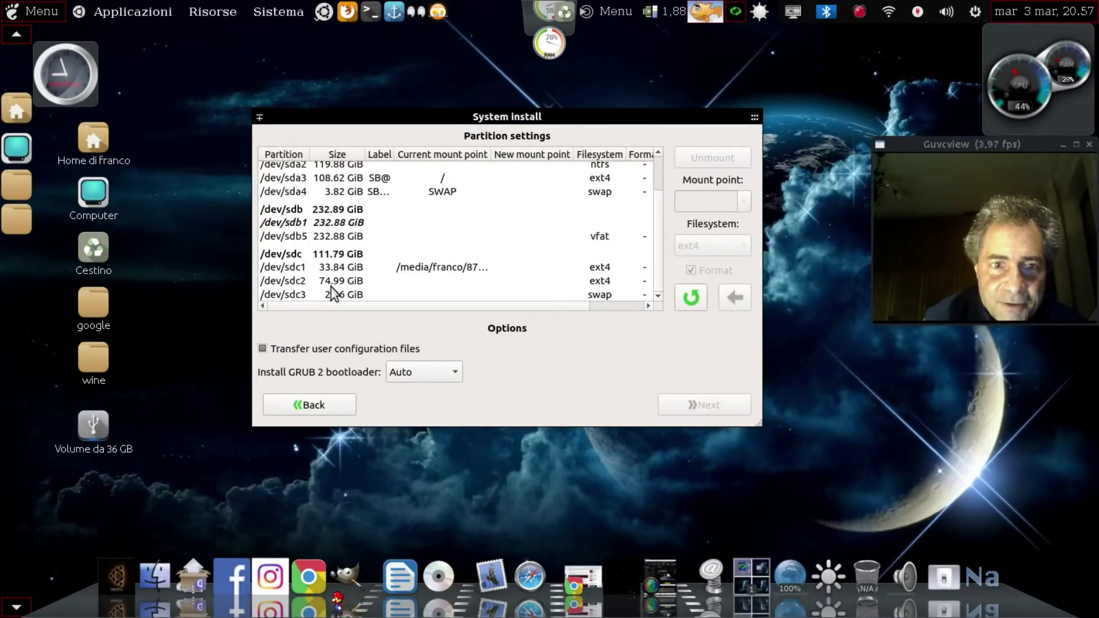
left_click(459, 282)
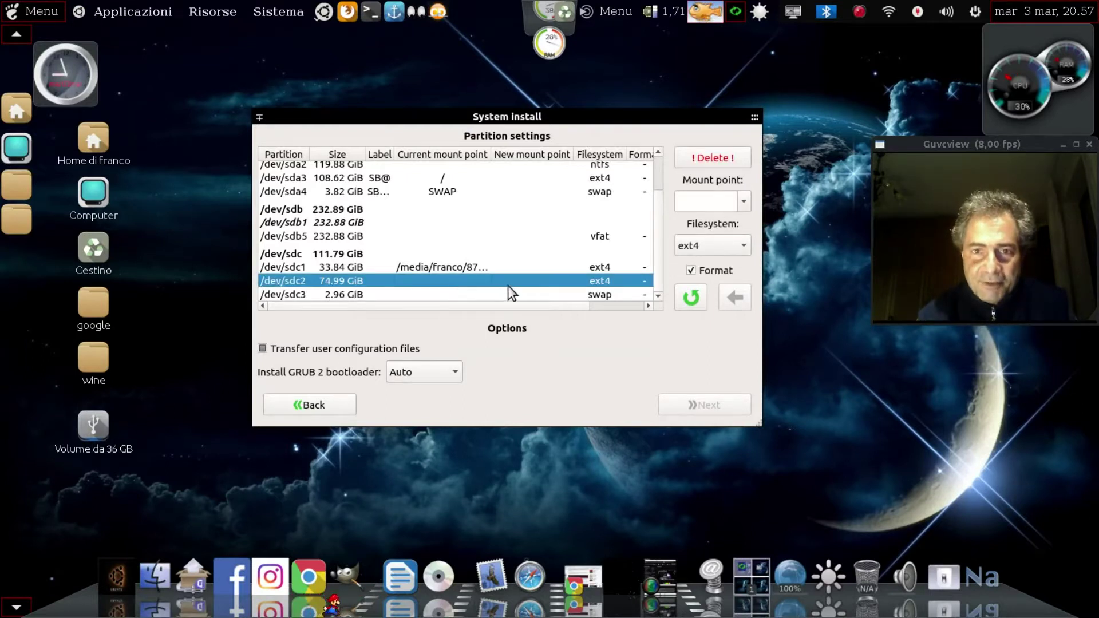
left_click(745, 204)
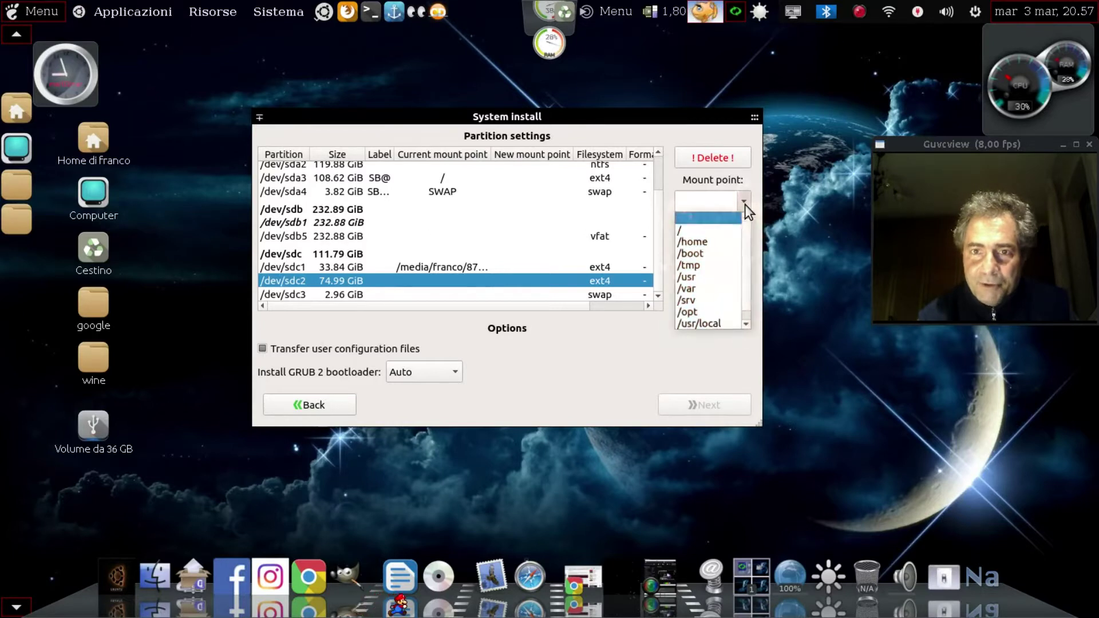
left_click(713, 229)
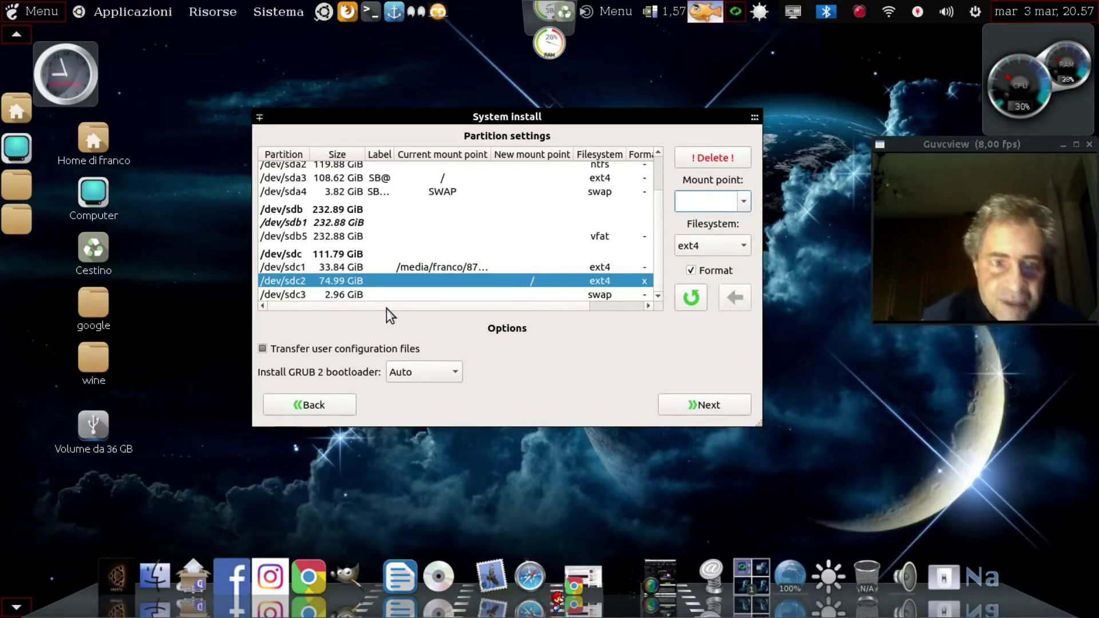
Assign /dev/sdc3 the SWAP mount point and apply it.
left_click(456, 296)
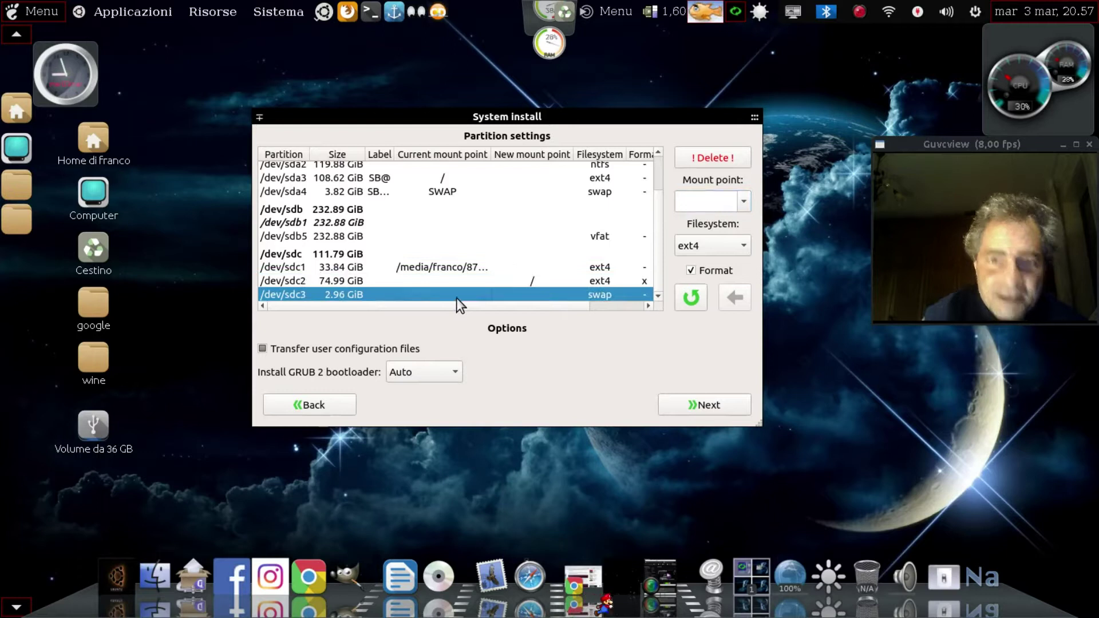
left_click(743, 204)
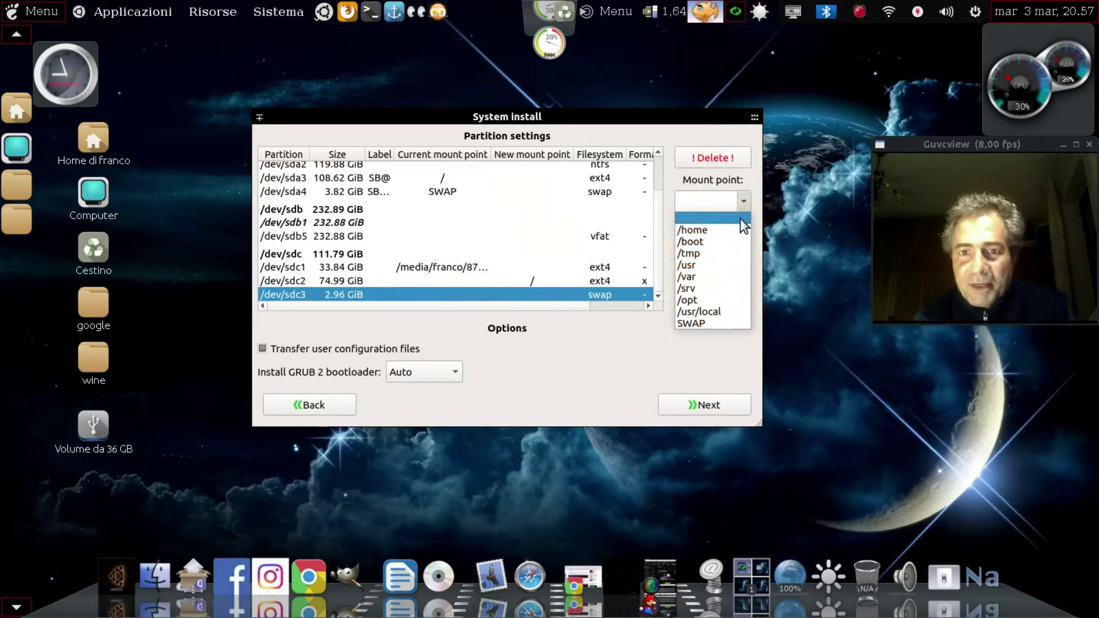
left_click(708, 324)
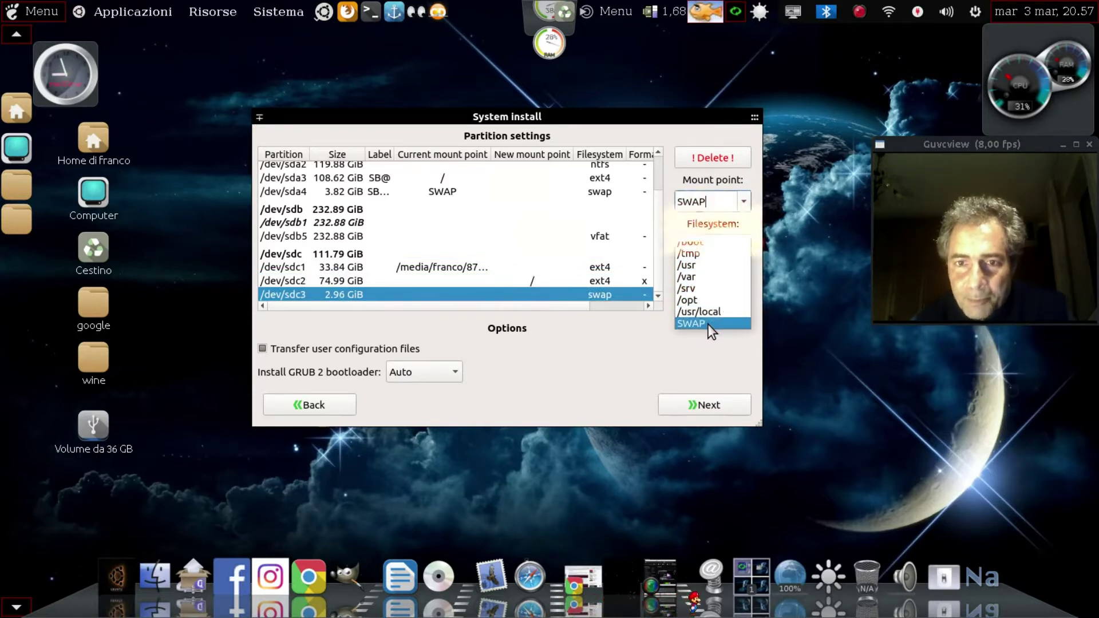
left_click(735, 299)
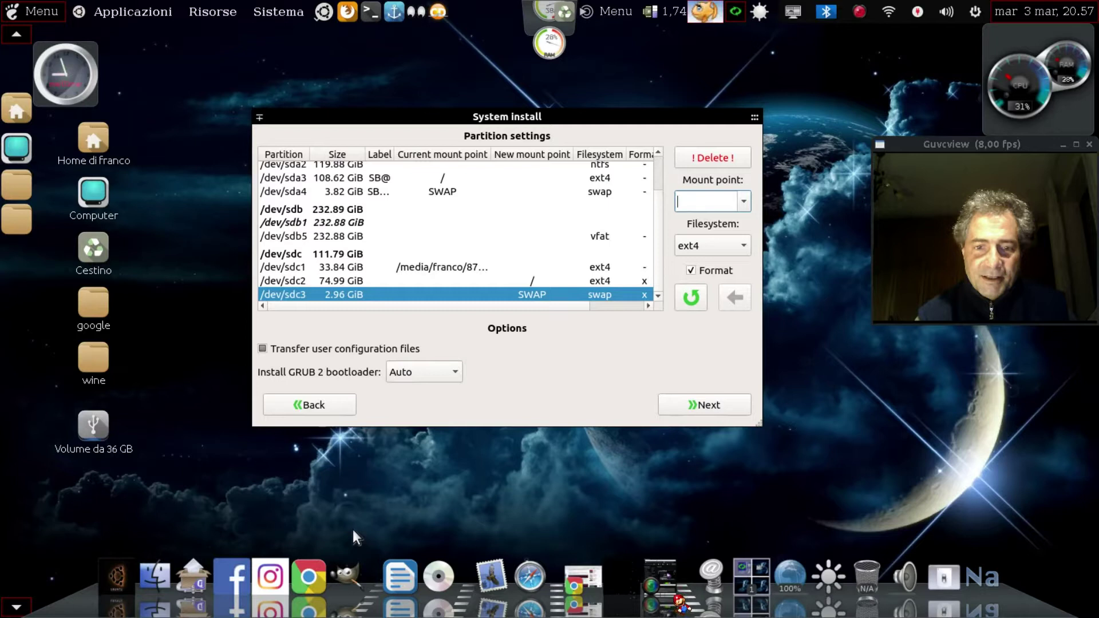
Bring the Systemback tutorial page to the front and scroll through its installation instructions.
left_click(575, 581)
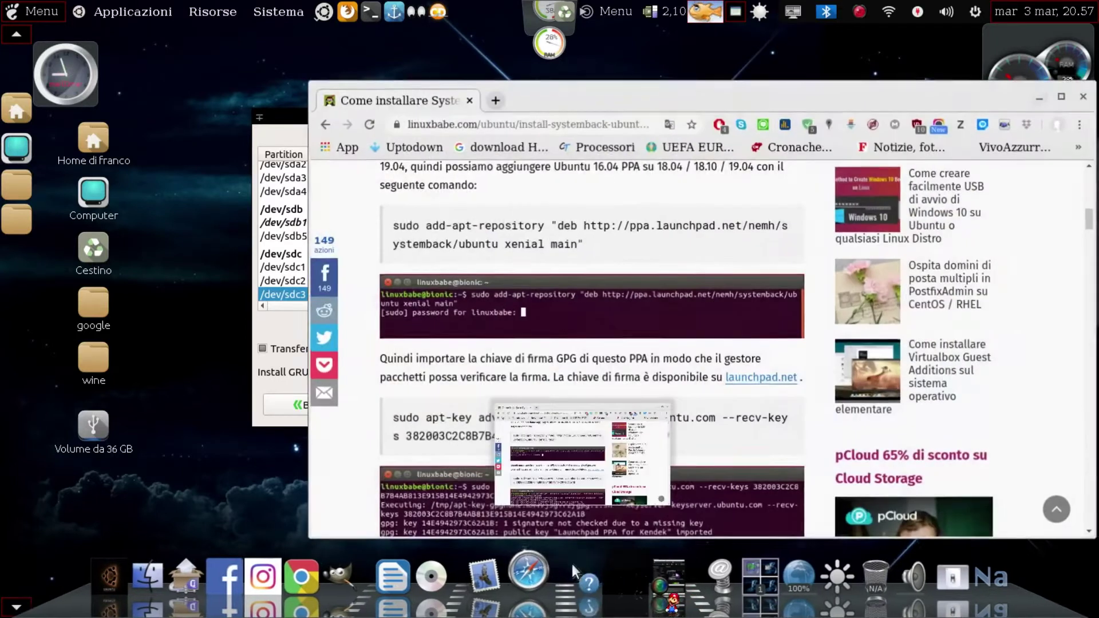
left_click_drag(660, 90, 544, 75)
scroll(576, 187, "up", 7)
scroll(576, 187, "up", 5)
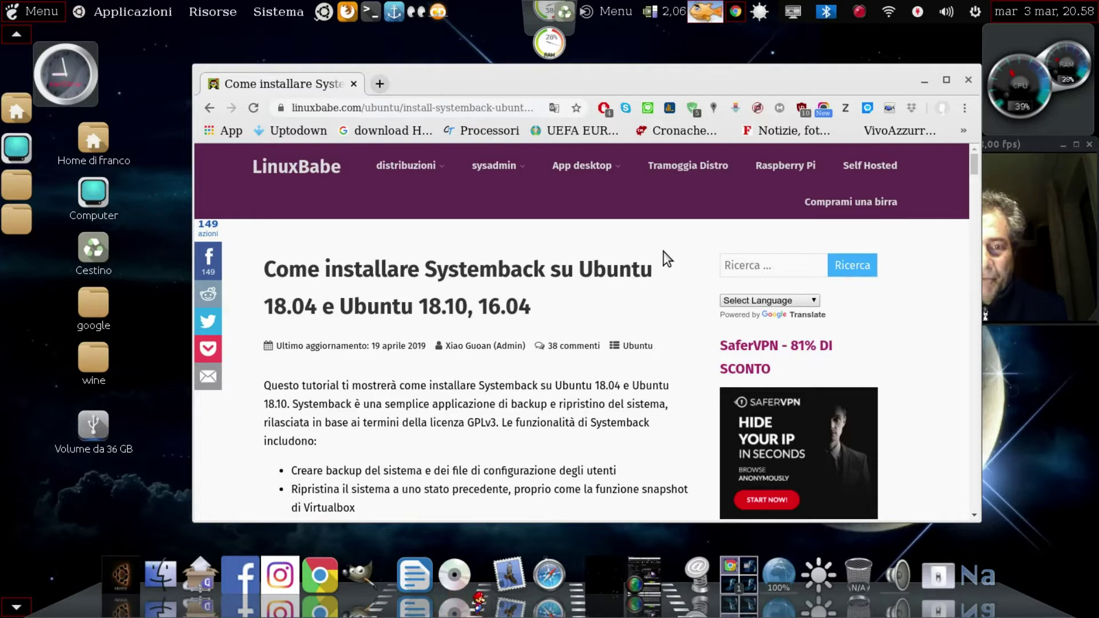
scroll(585, 307, "down", 3)
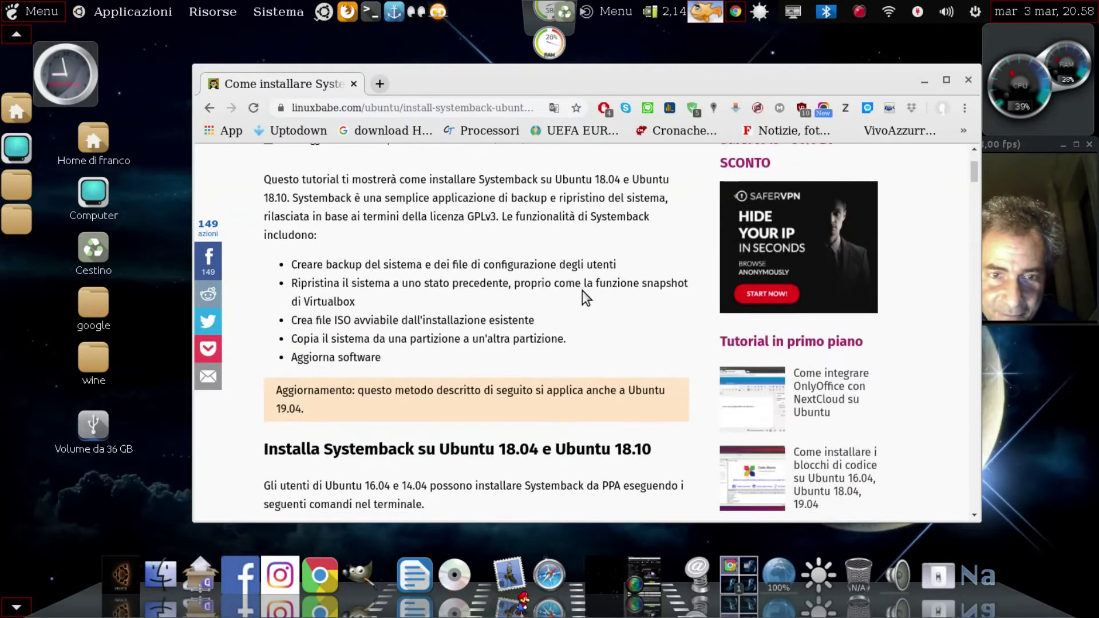
scroll(581, 288, "down", 4)
scroll(579, 283, "down", 1)
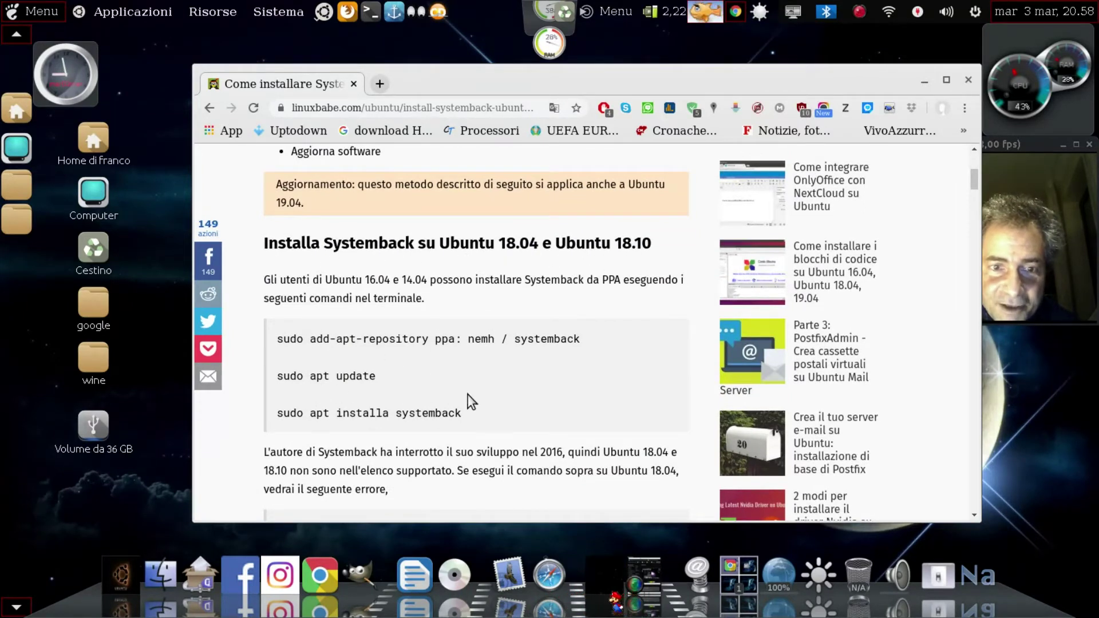
scroll(629, 326, "down", 3)
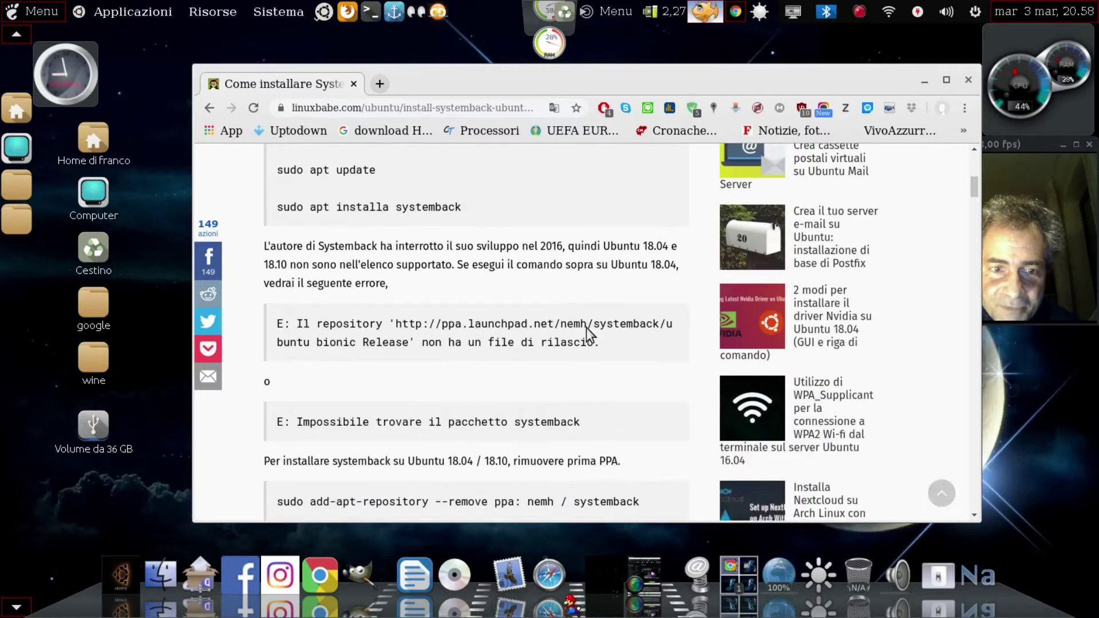
scroll(586, 327, "down", 1)
scroll(607, 310, "down", 4)
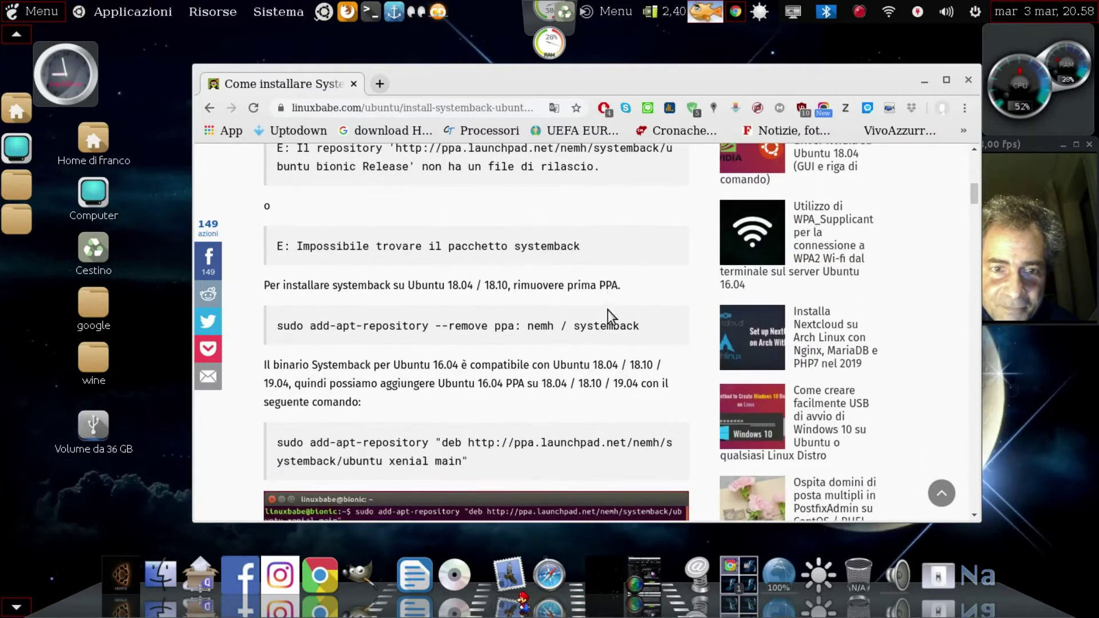
scroll(607, 310, "up", 5)
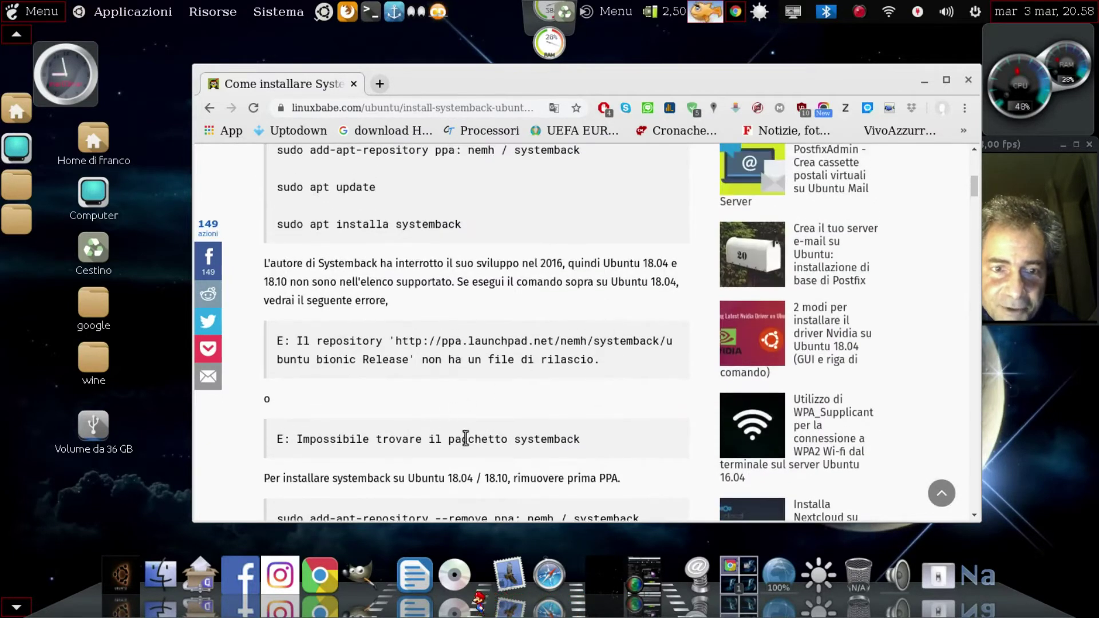
scroll(547, 305, "down", 2)
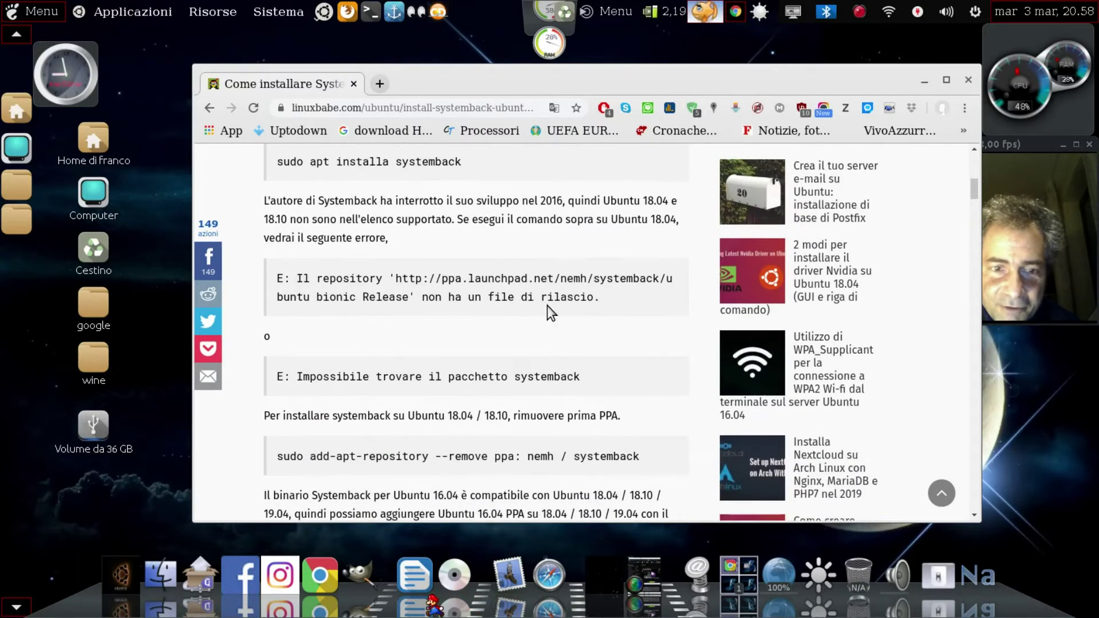
scroll(552, 289, "down", 1)
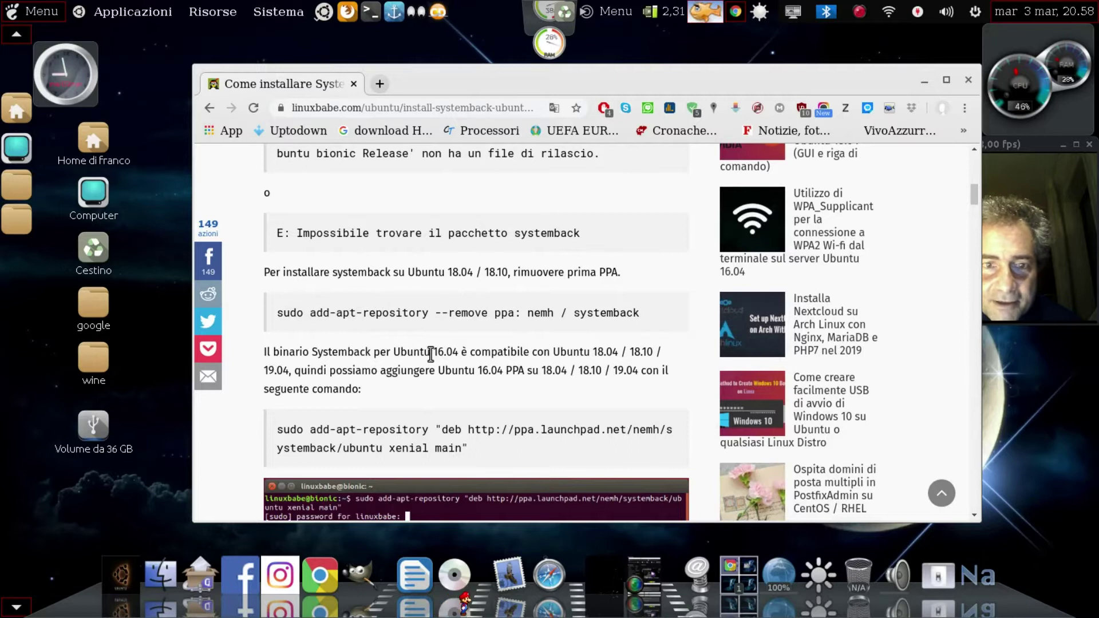
scroll(430, 354, "down", 2)
Select the xenial repository command, then open a terminal window.
left_click_drag(277, 293, 455, 312)
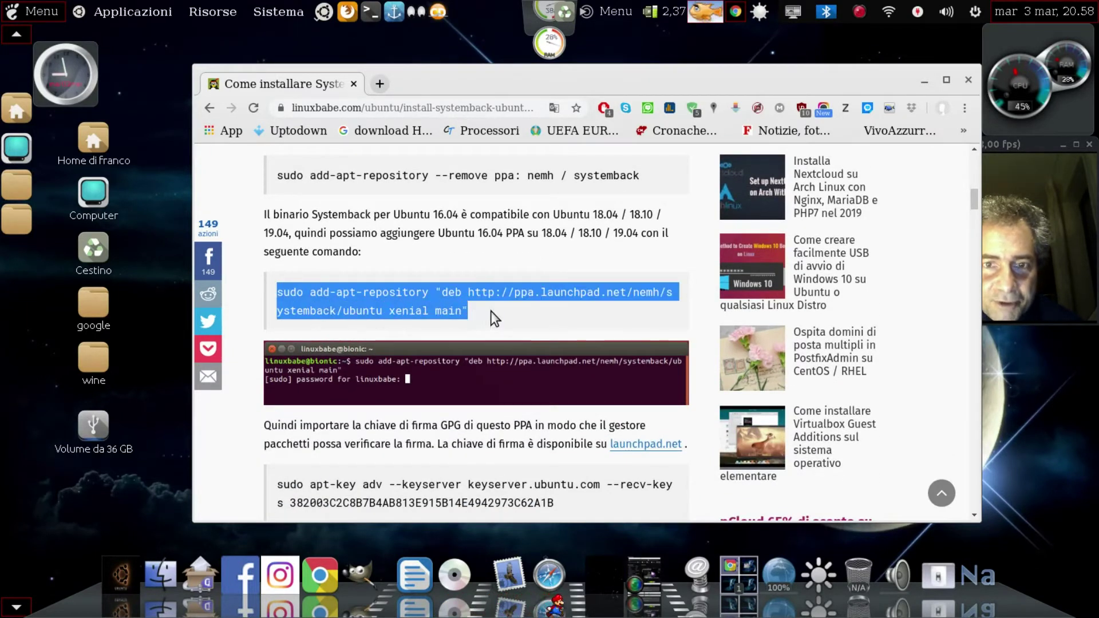
left_click(517, 314)
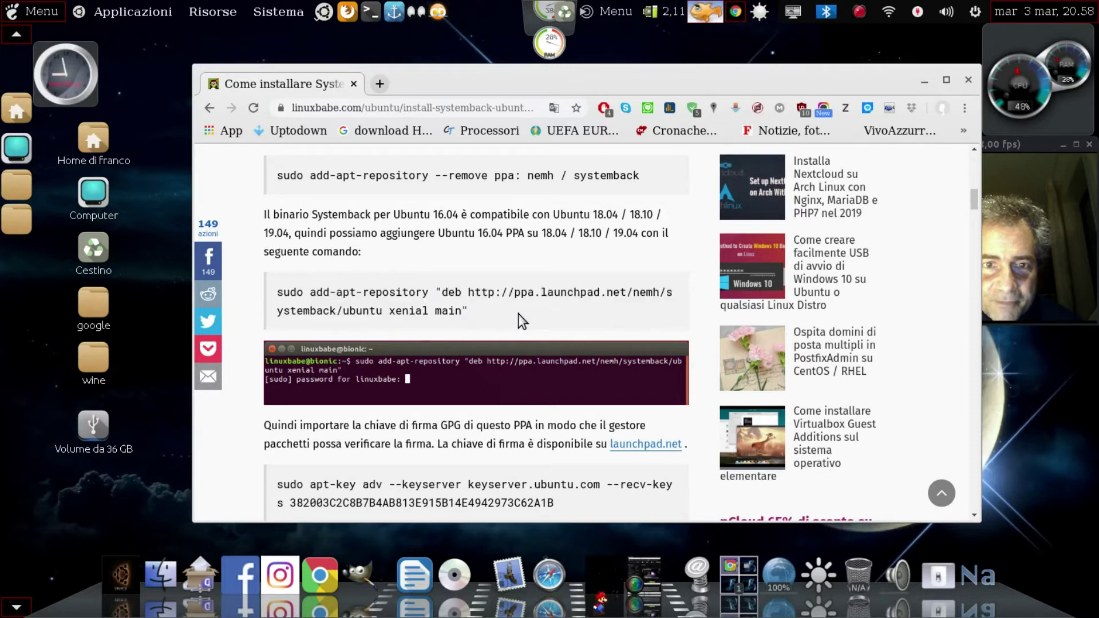
left_click(371, 11)
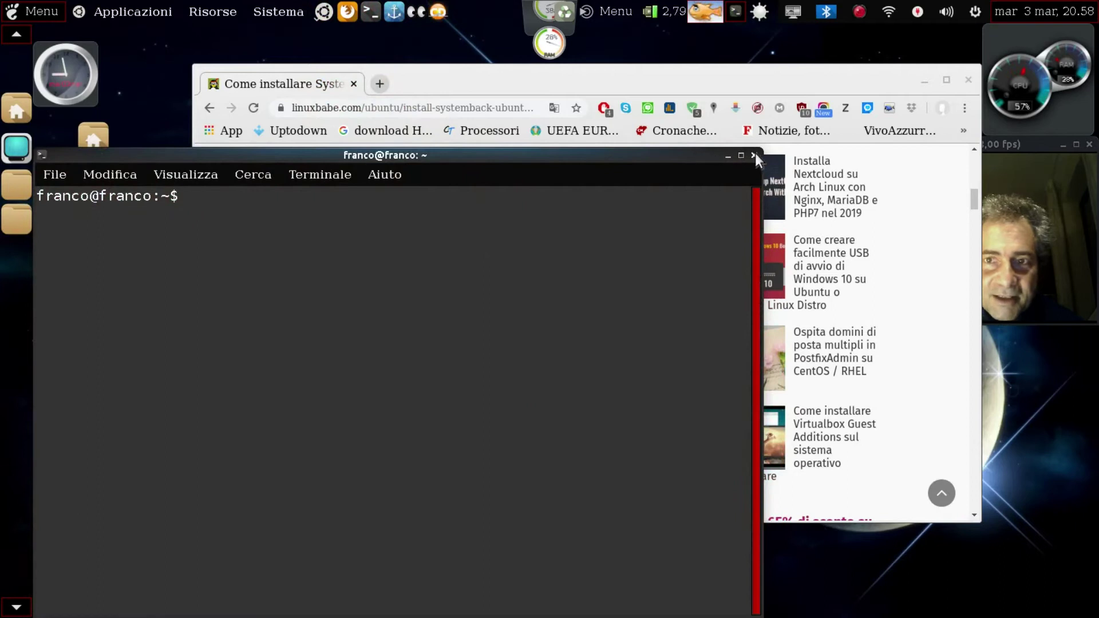
Close the terminal and select the apt-key command line in the article.
left_click(753, 155)
scroll(552, 263, "down", 2)
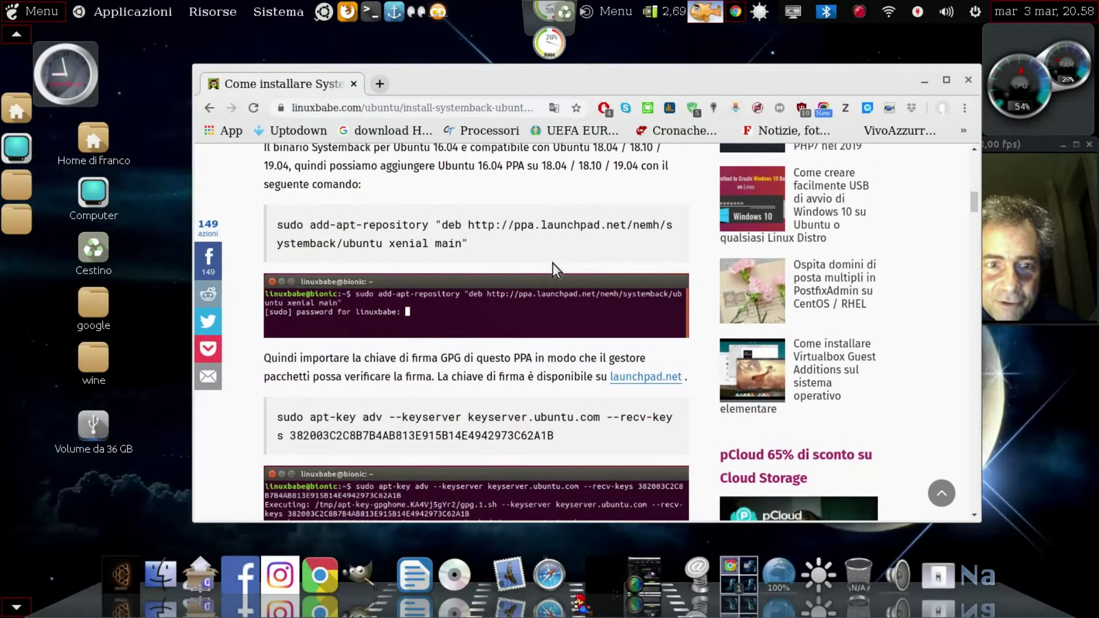
scroll(520, 272, "down", 2)
left_click_drag(274, 280, 578, 299)
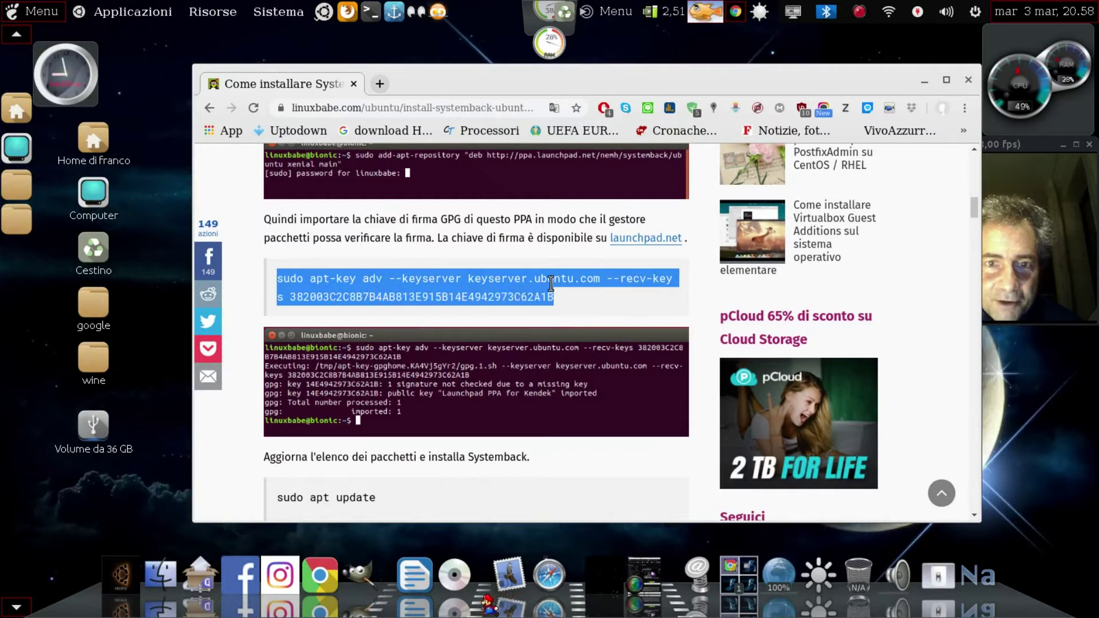
left_click(594, 298)
scroll(431, 325, "down", 3)
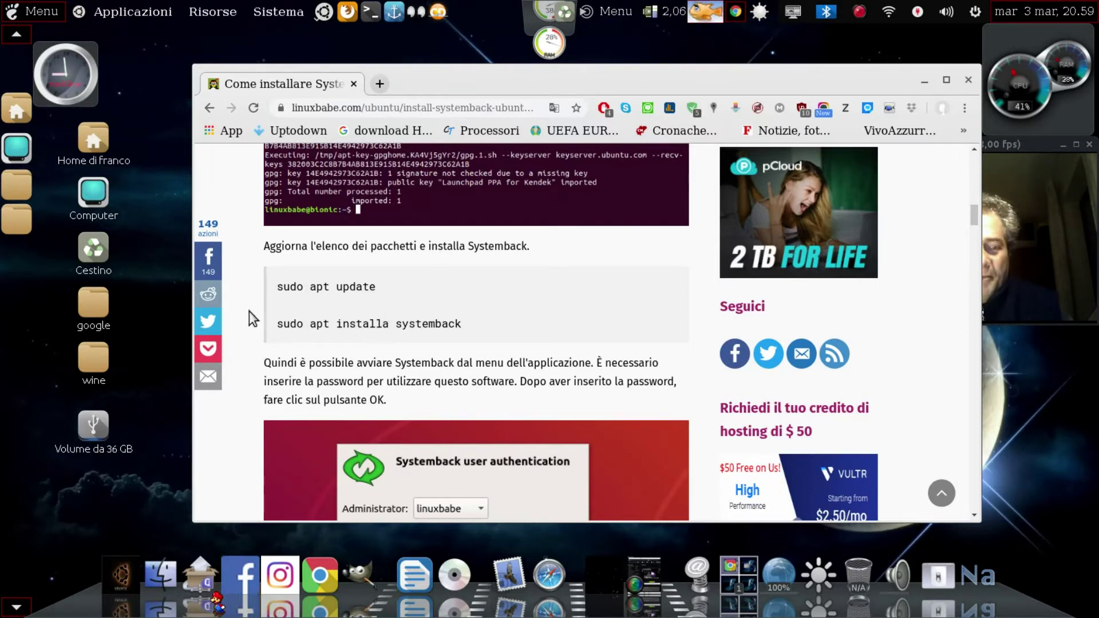
Reopen and close the terminal, then scroll around the tutorial article.
left_click(368, 11)
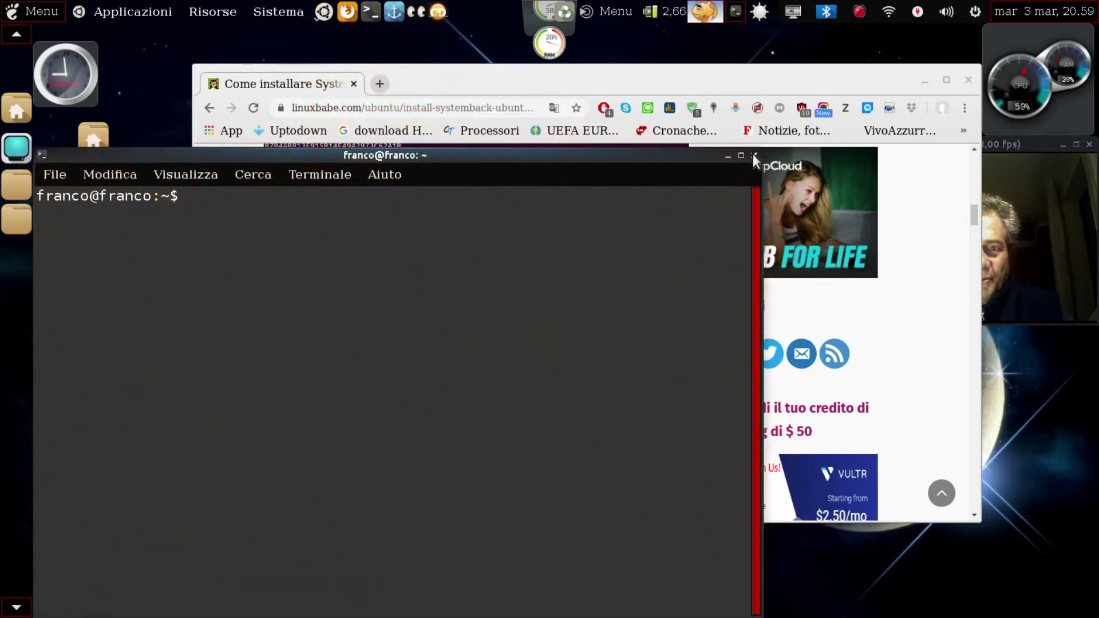
left_click(754, 155)
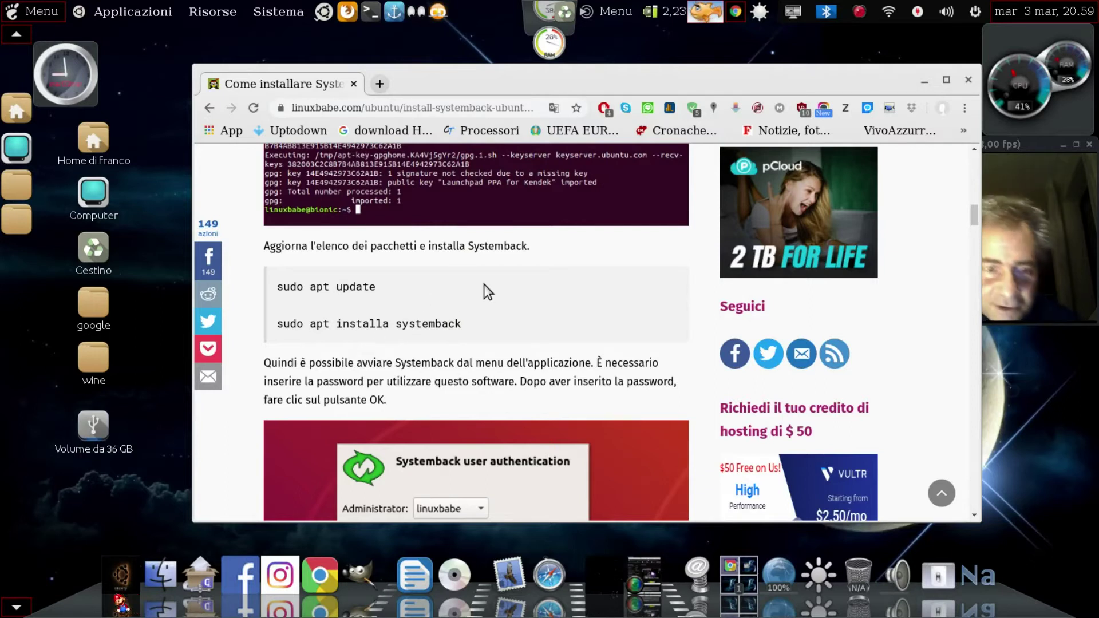
scroll(484, 284, "down", 7)
scroll(481, 269, "up", 8)
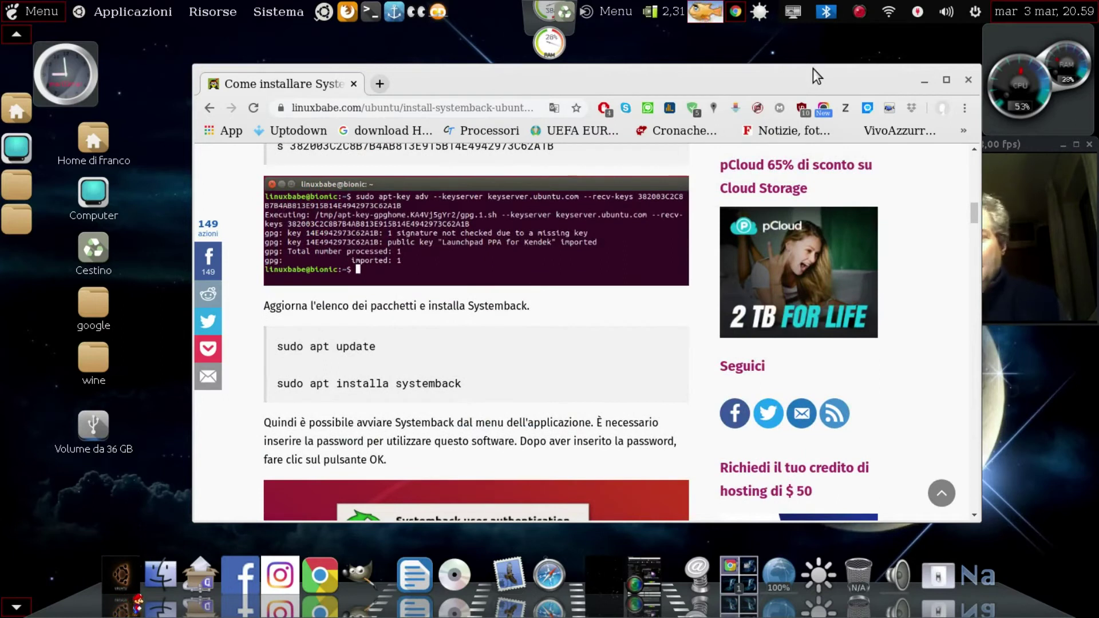
scroll(374, 371, "down", 3)
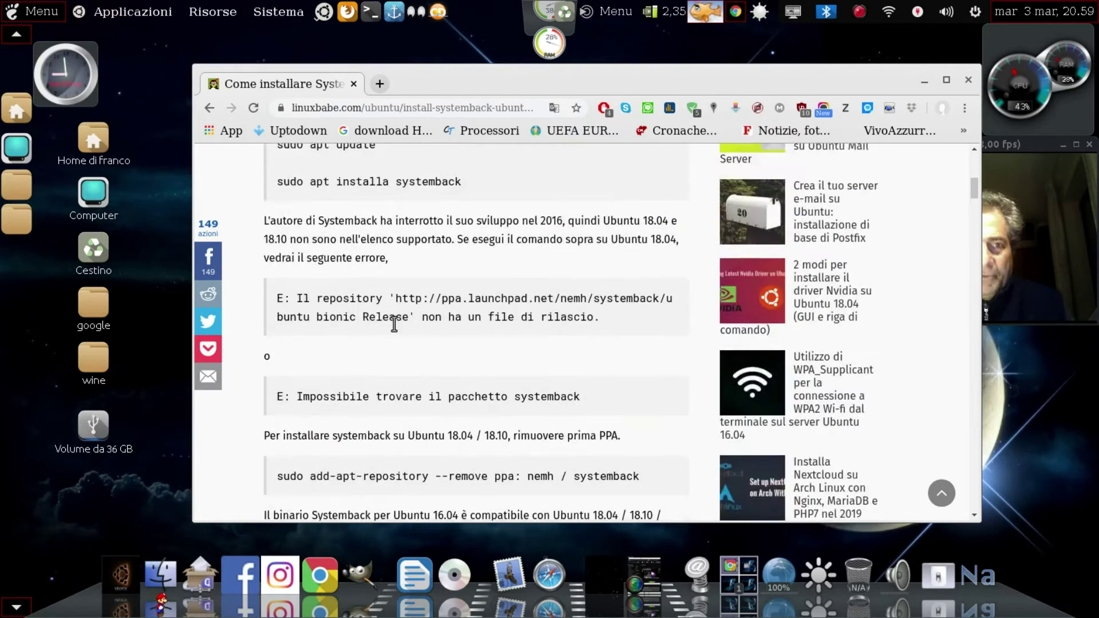
scroll(401, 314, "up", 15)
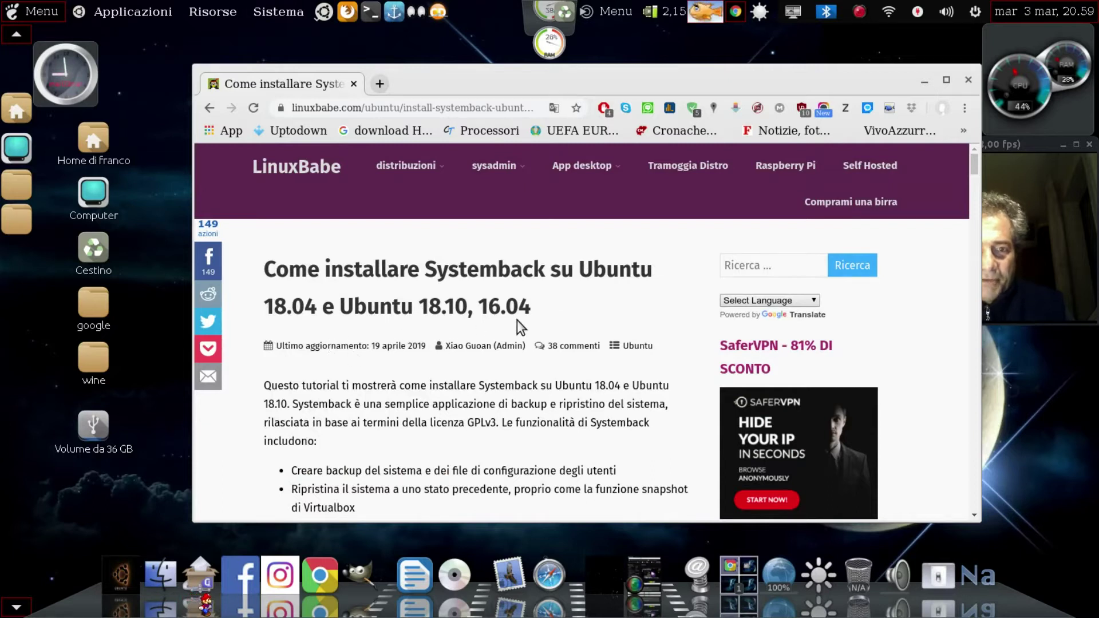
Close Chrome, enable transferring user configuration and data files, and continue to confirmation.
left_click(968, 78)
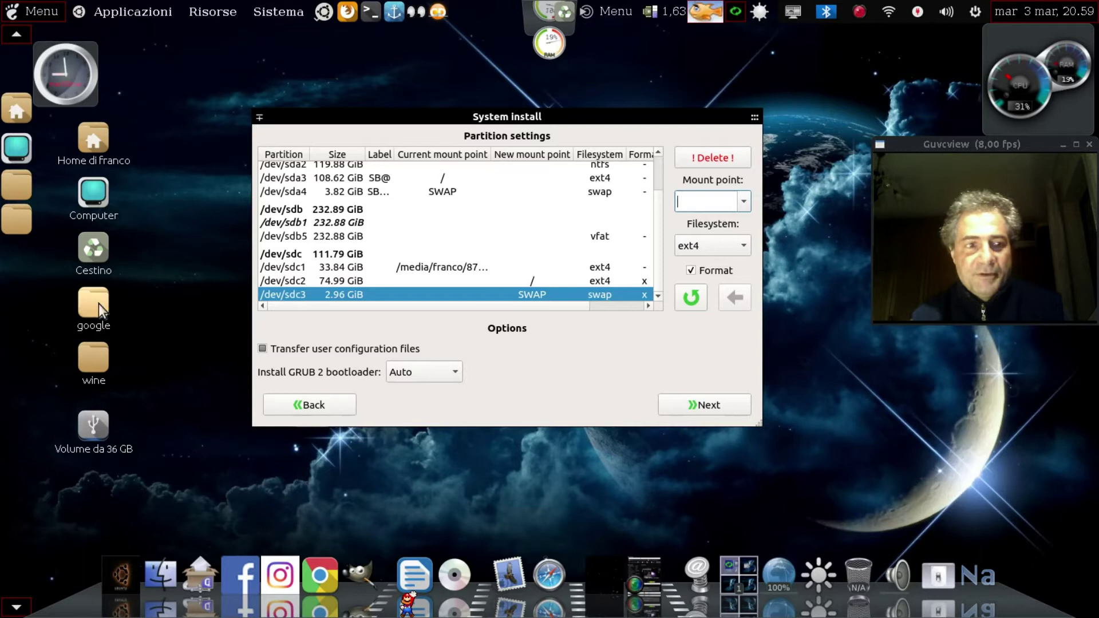
left_click(16, 607)
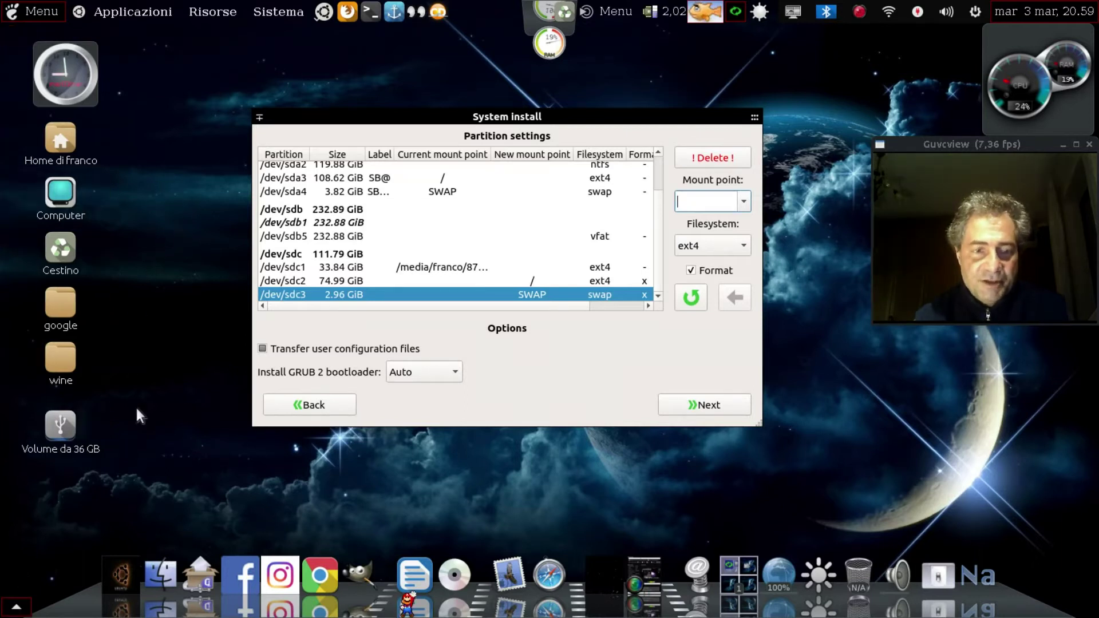
key("ctrl+alt+Left")
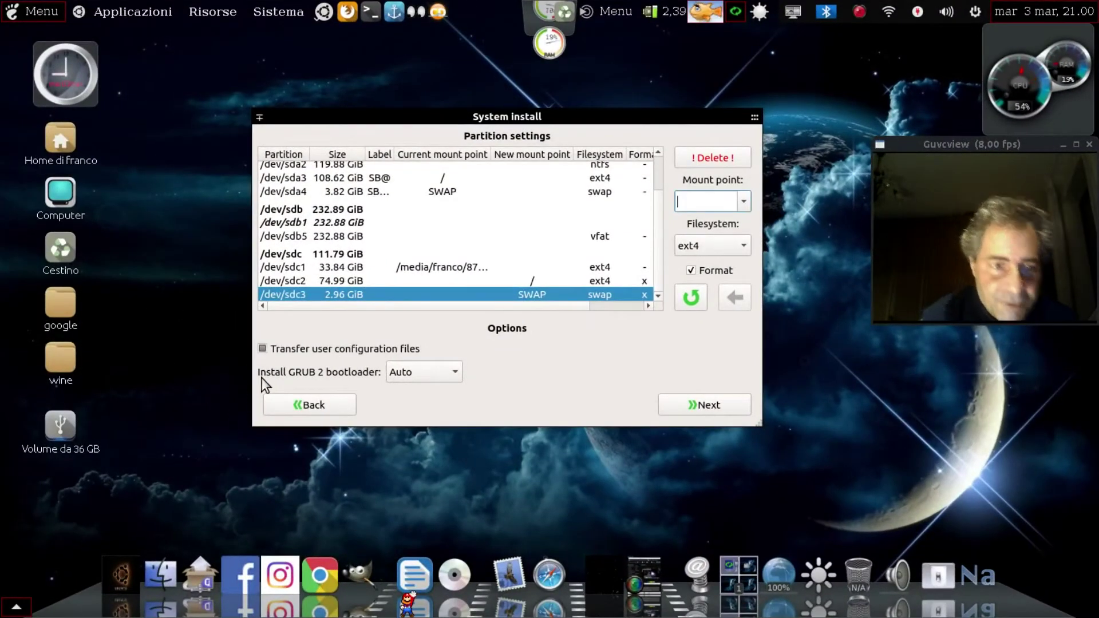
left_click(265, 351)
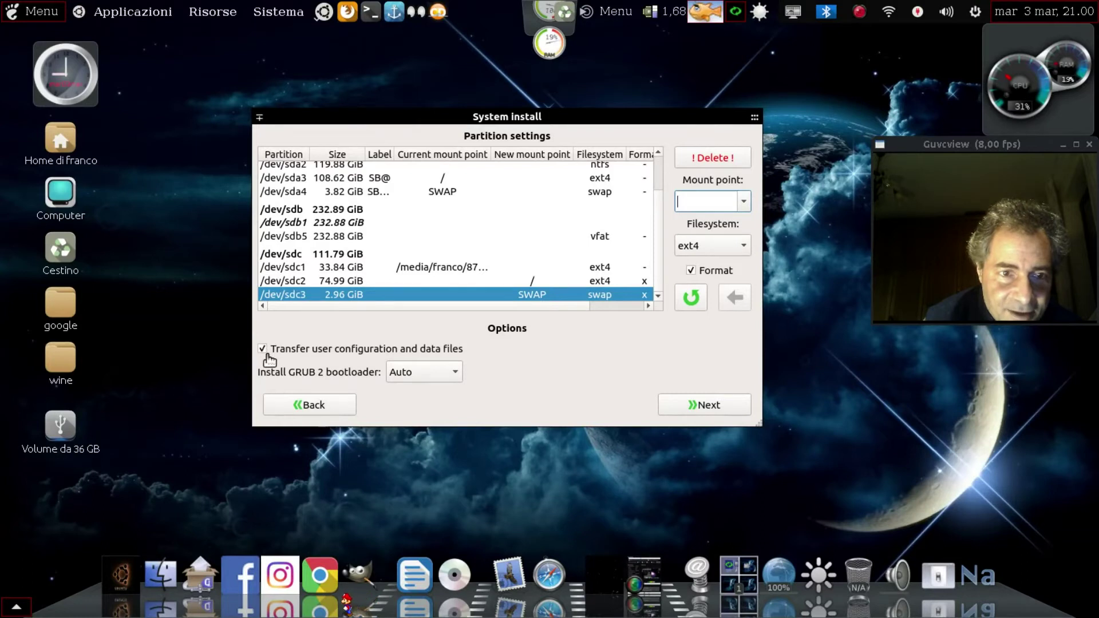
left_click(694, 409)
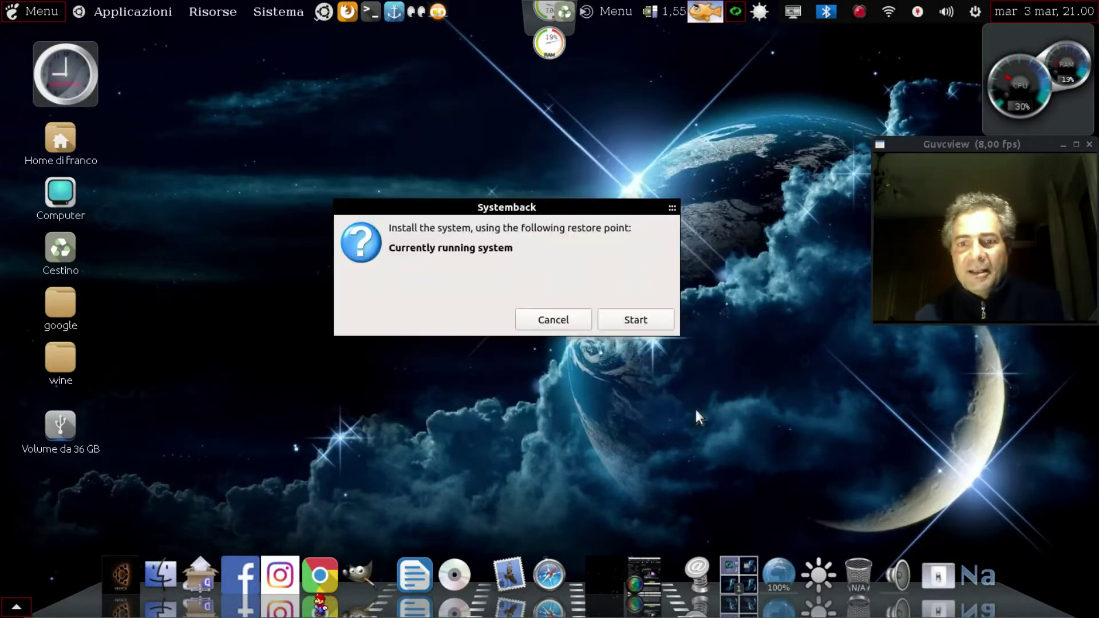
Start installing the currently running system onto the /dev/sdc partitions.
left_click(635, 323)
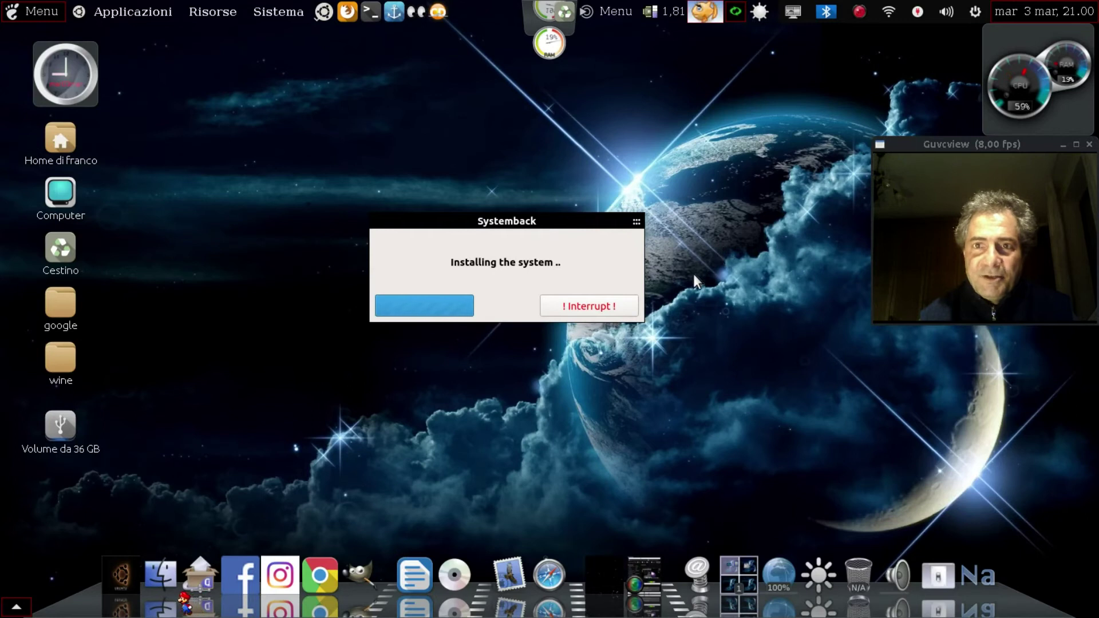
left_click(860, 12)
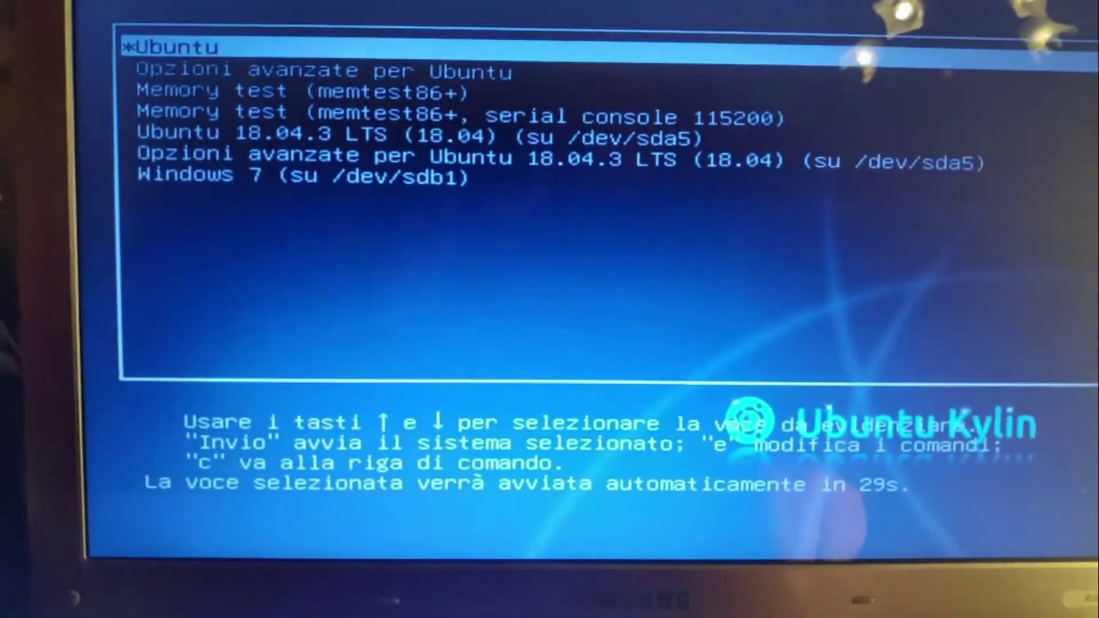
Boot the 'Ubuntu 18.04.3 LTS (su /dev/sda5)' entry from the GRUB menu.
key("Down")
key("Down")
key("Down")
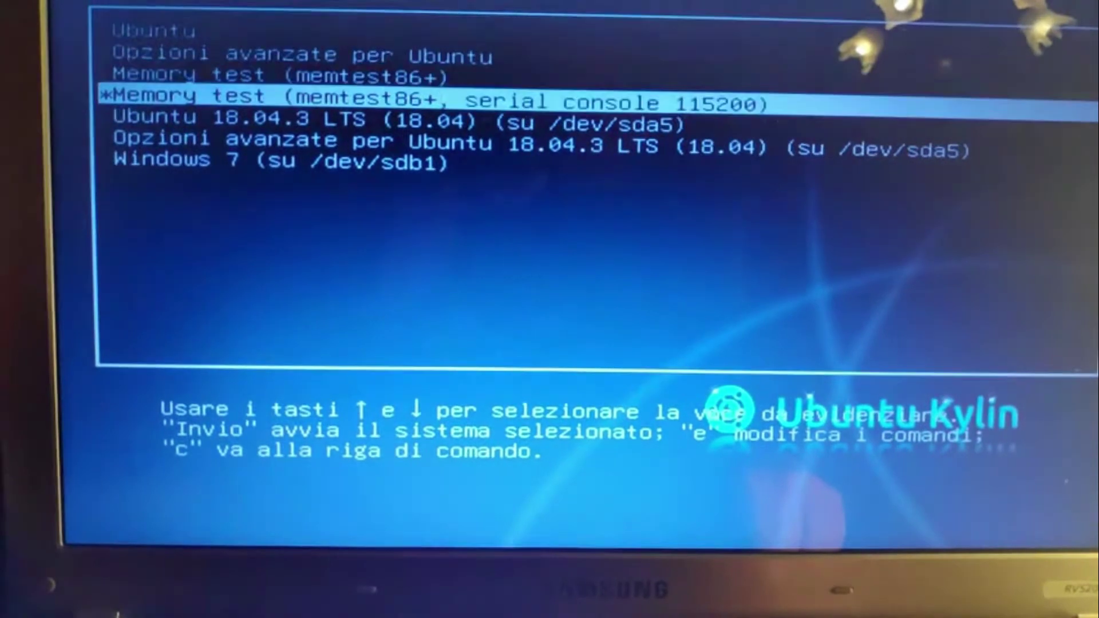
key("Down")
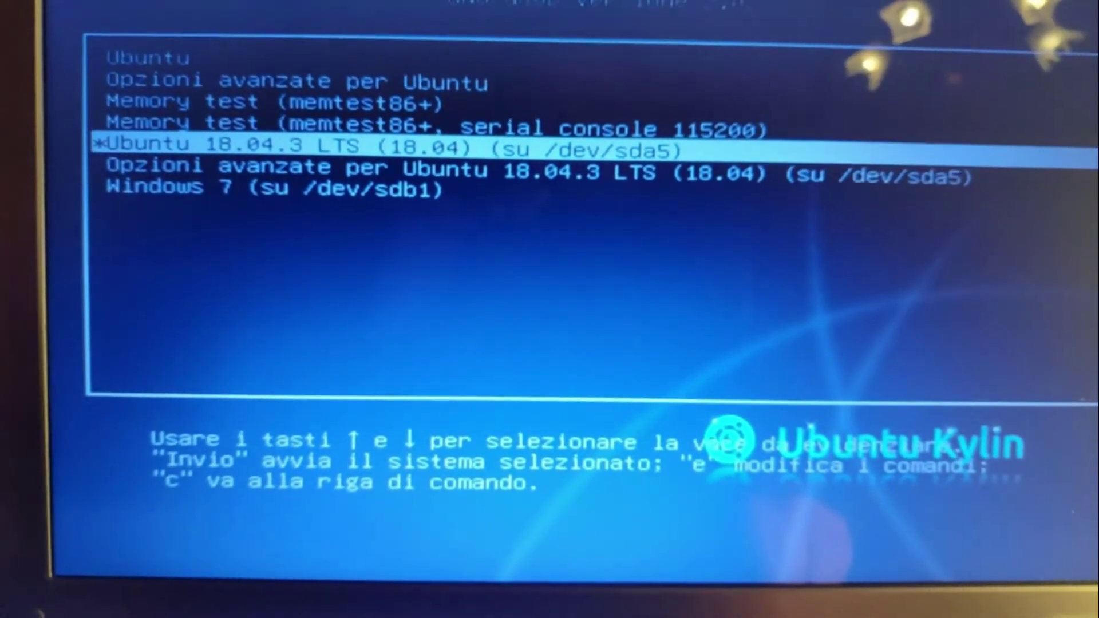
key("Down")
key("Down")
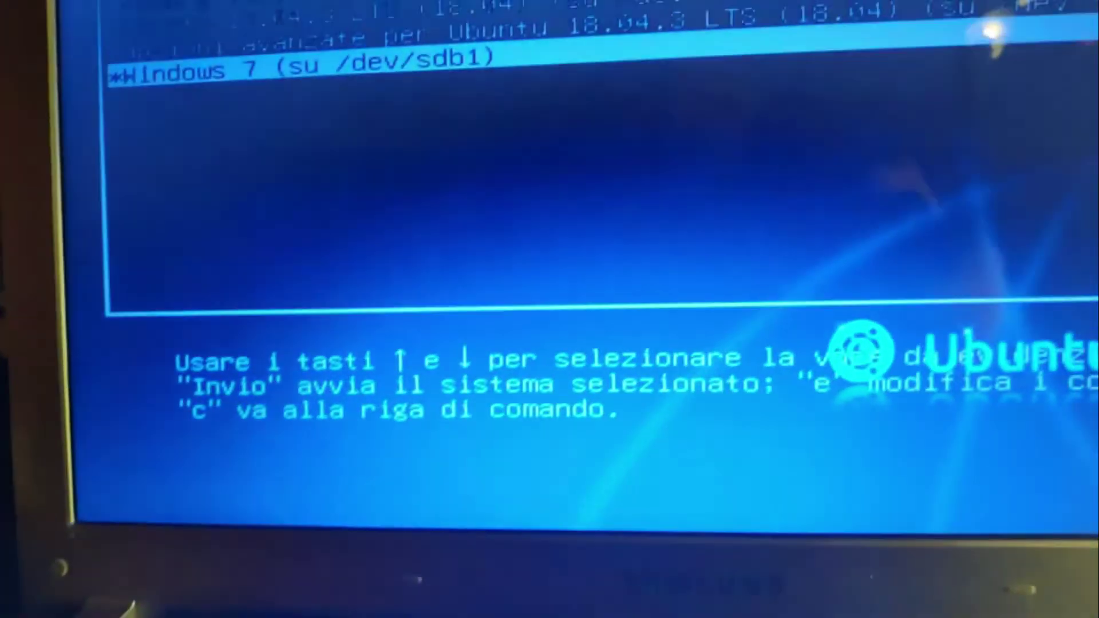
key("Up")
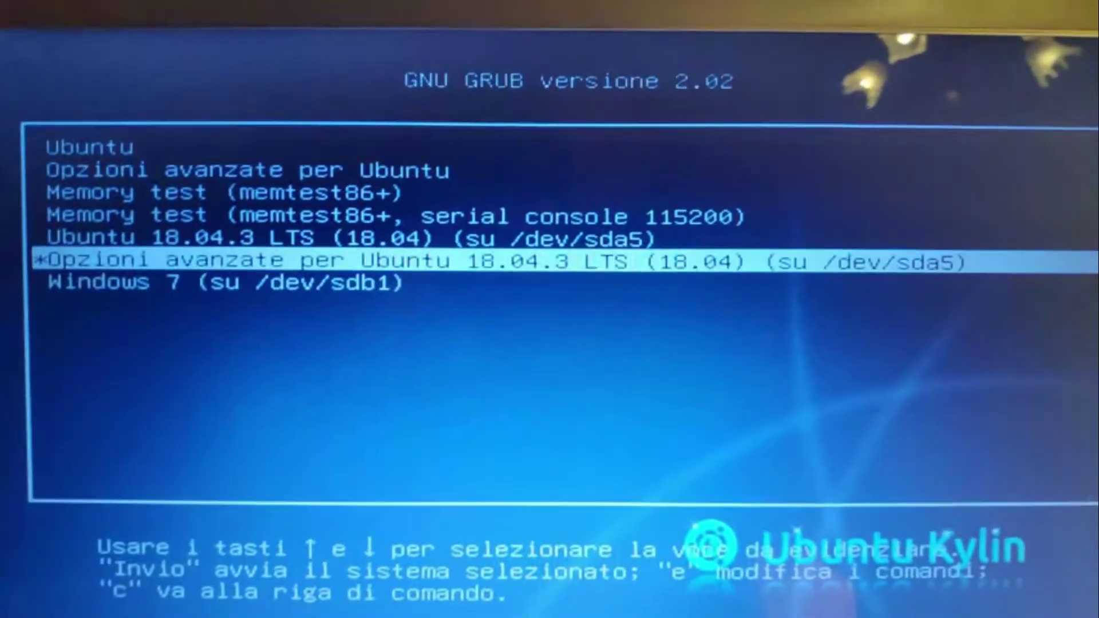
key("Up")
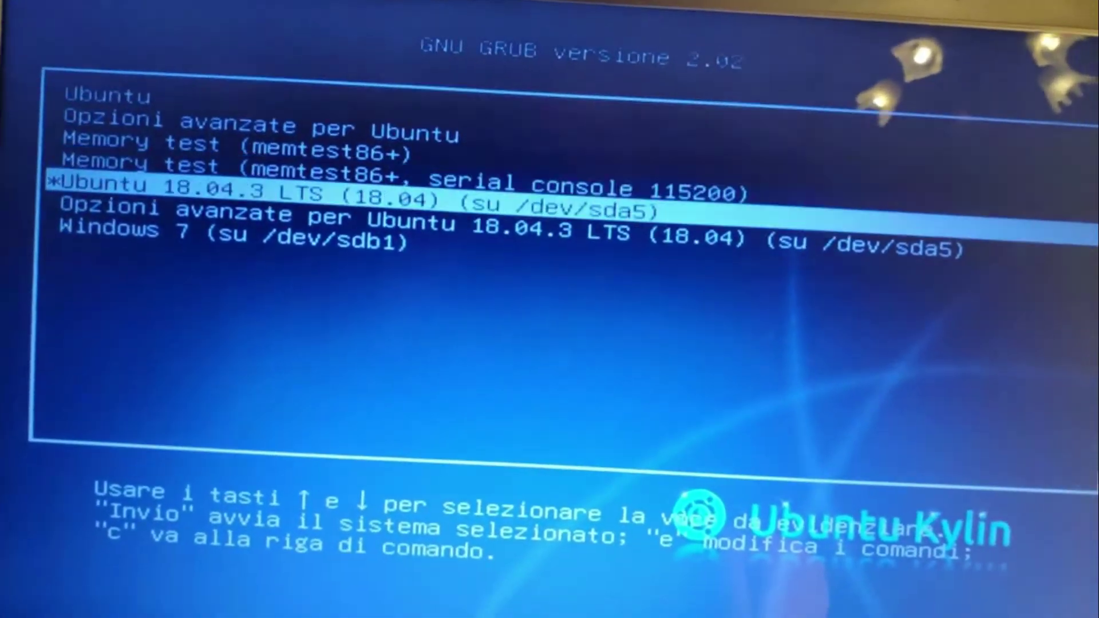
key("Return")
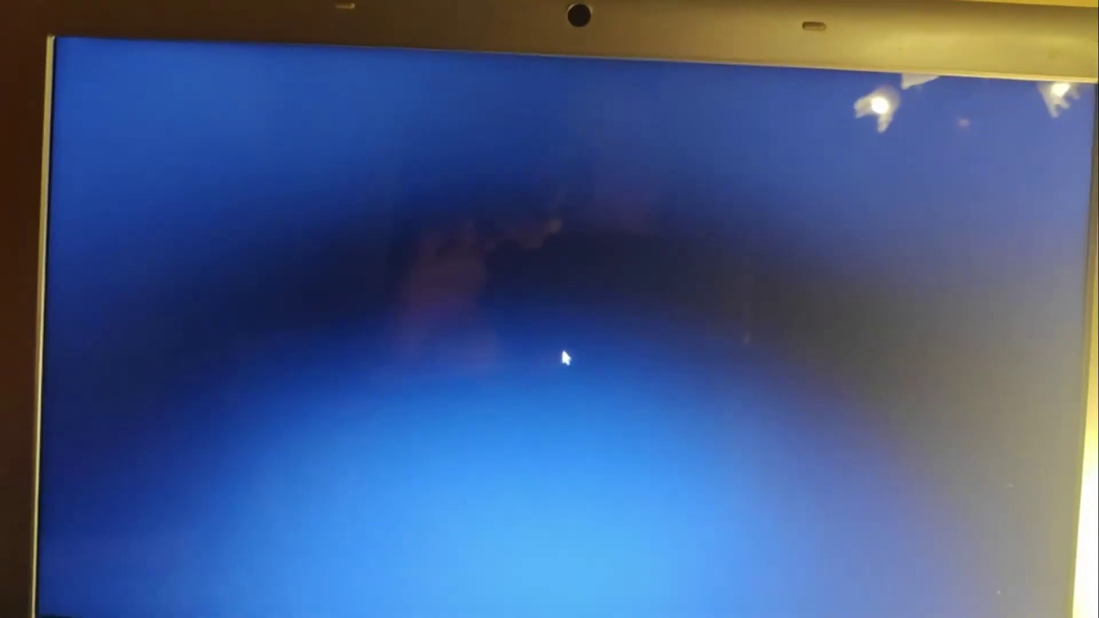
Log in to the copied system with the account password.
type("******")
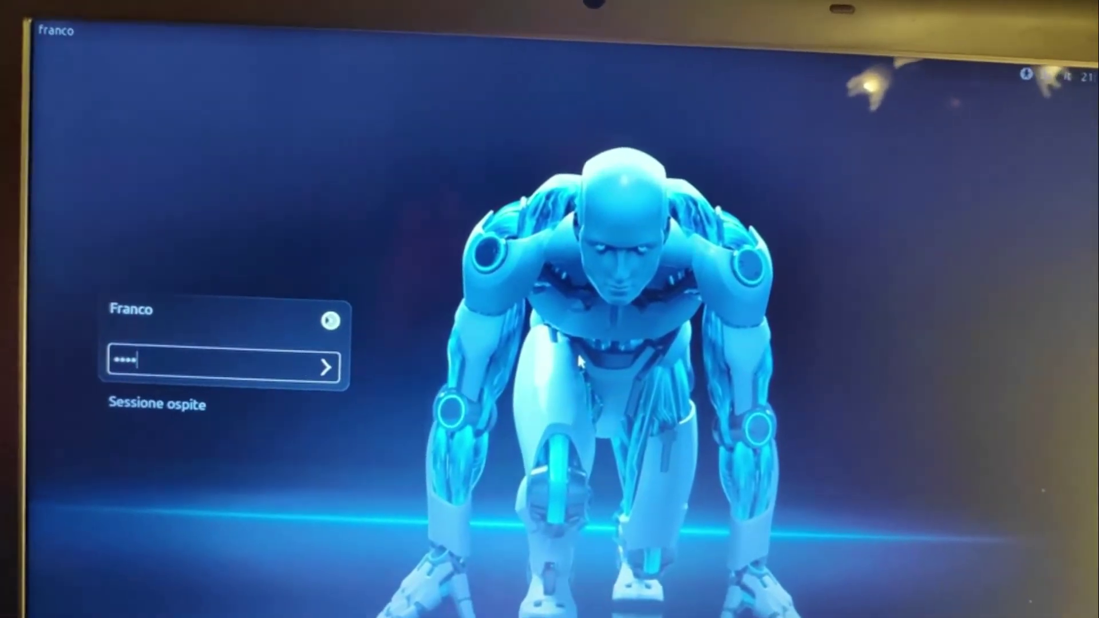
type("**")
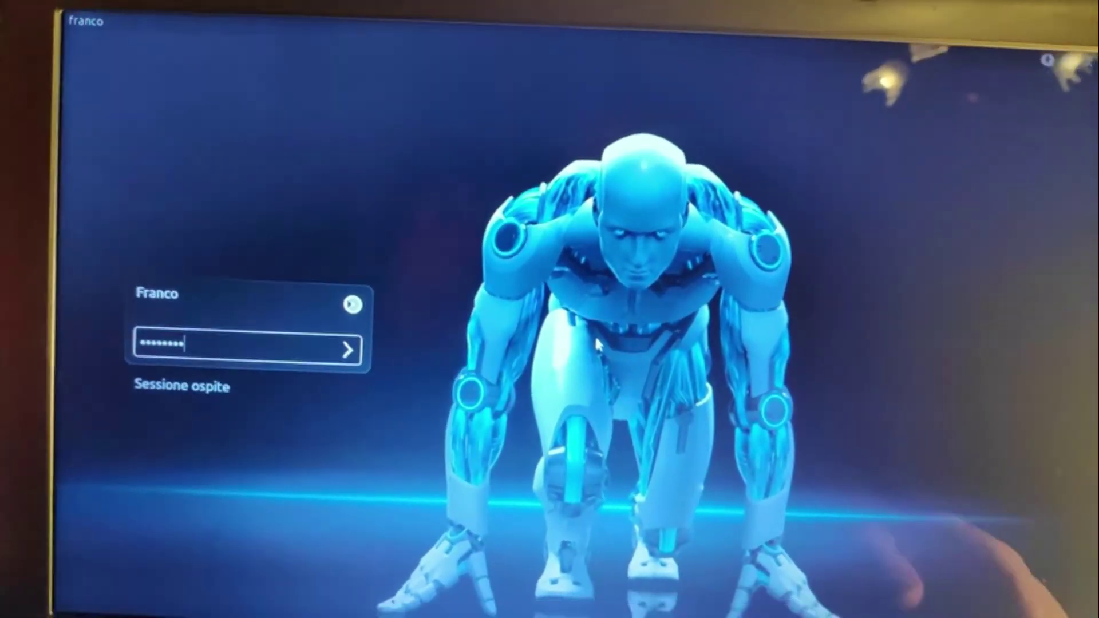
key("Return")
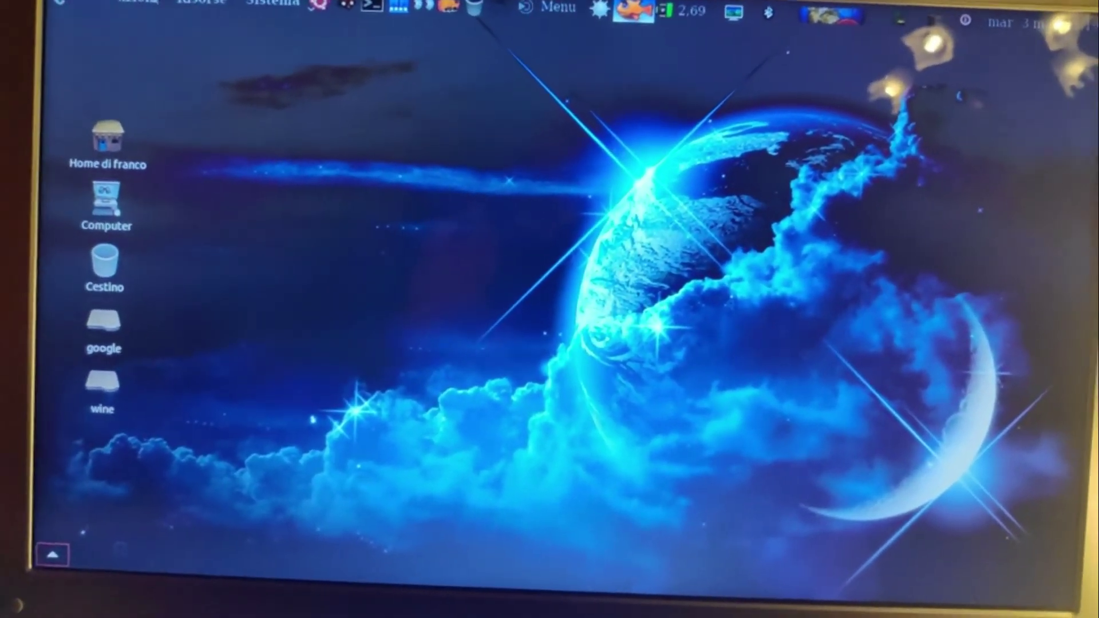
left_click(137, 2)
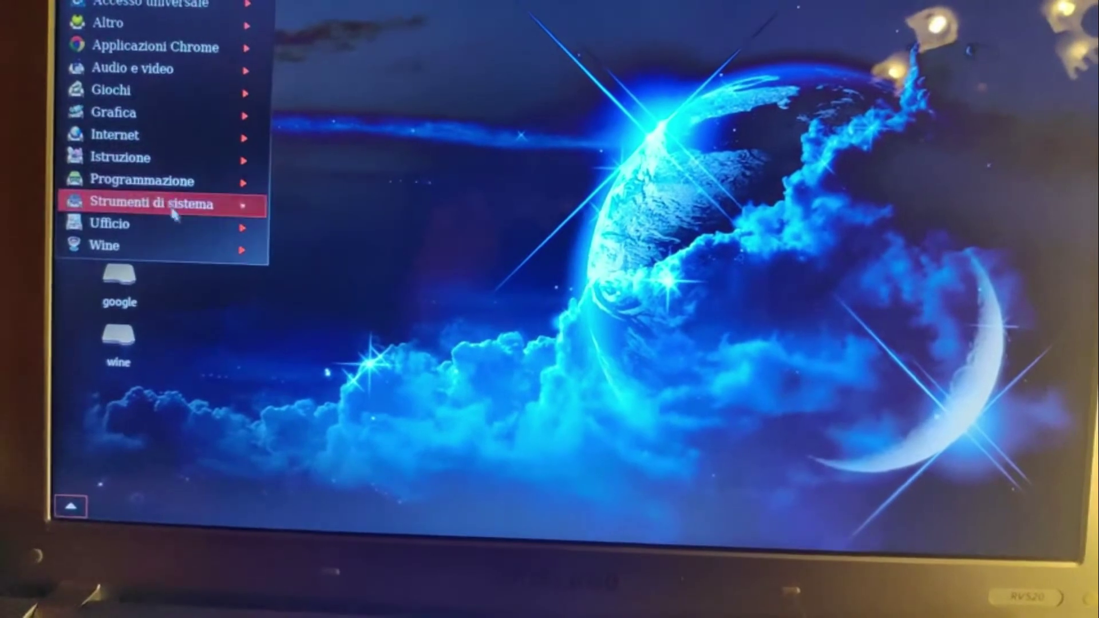
mouse_move(174, 213)
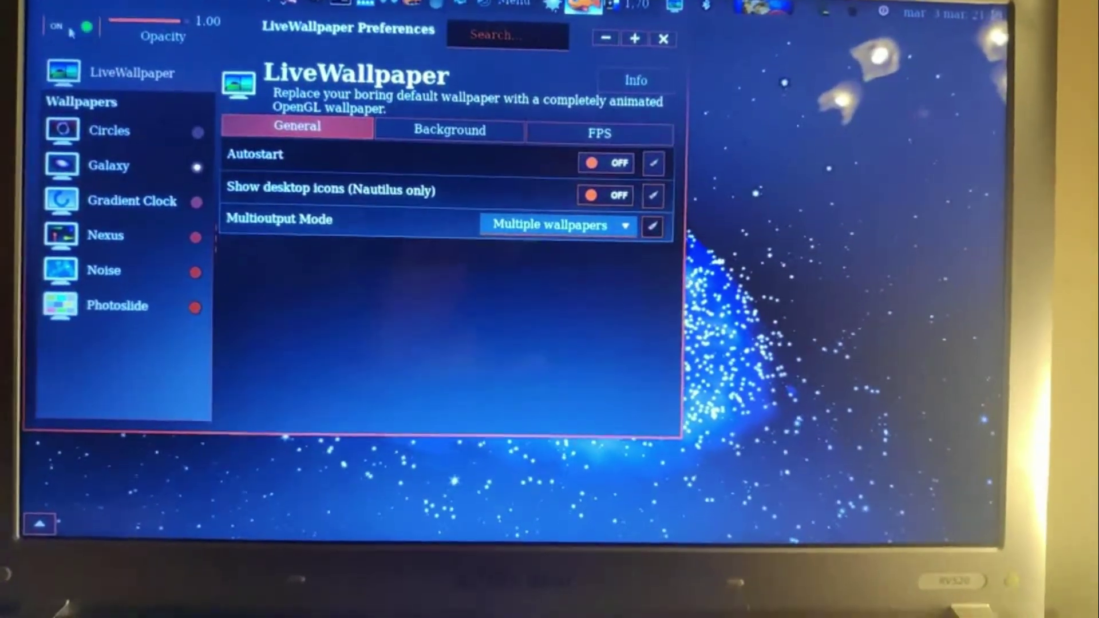
left_click(72, 32)
left_click(664, 39)
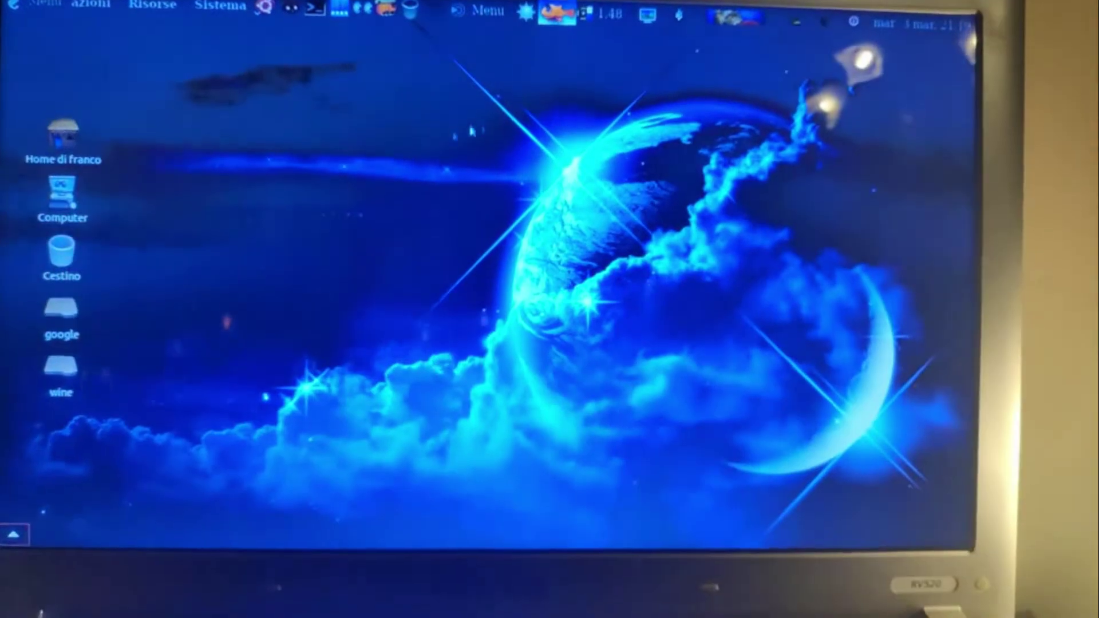